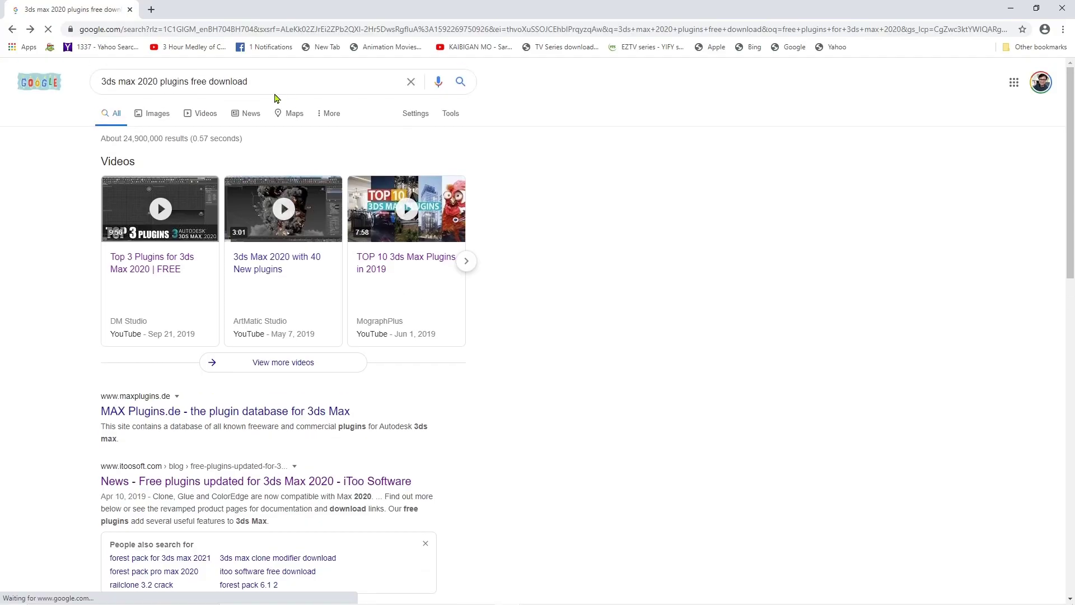
Search Google for 'glue utility' and open iToo Software's Glue Utility result
drag(251, 82, 93, 83)
text(glue u)
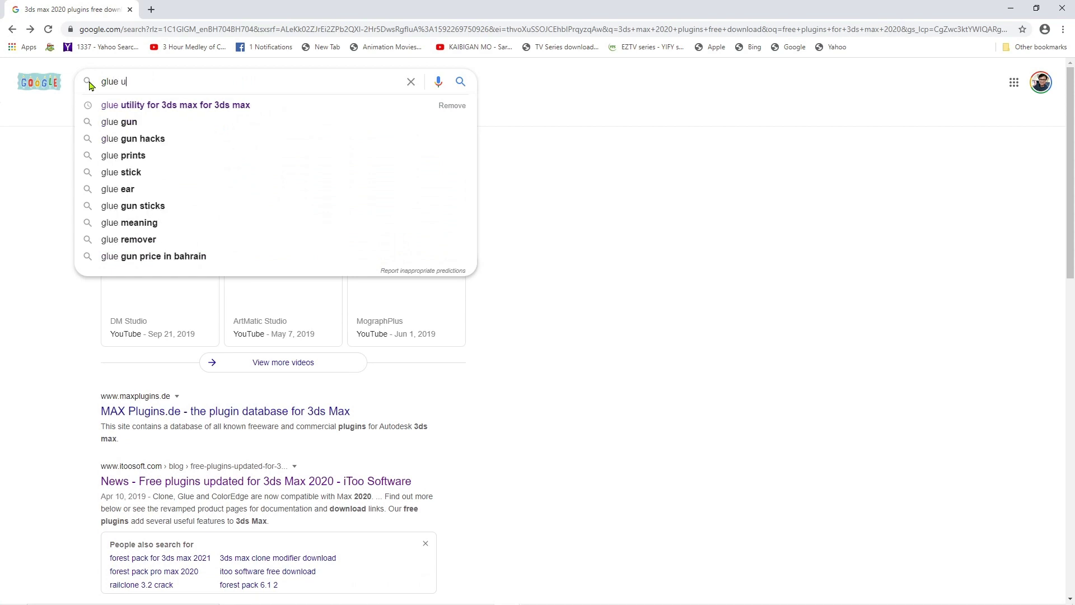
text(tilit)
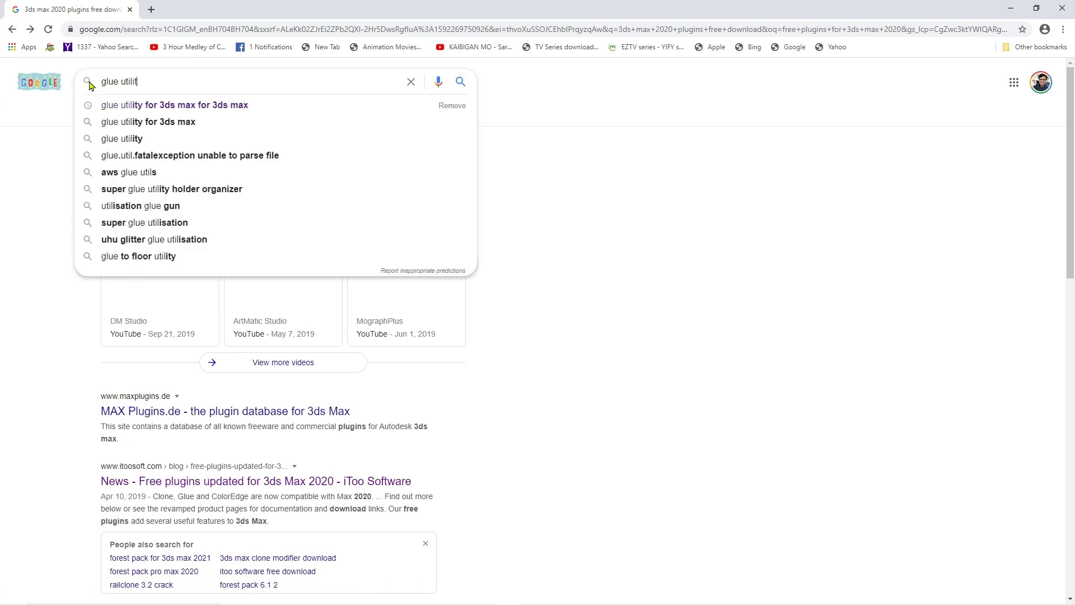
text(y)
key(Return)
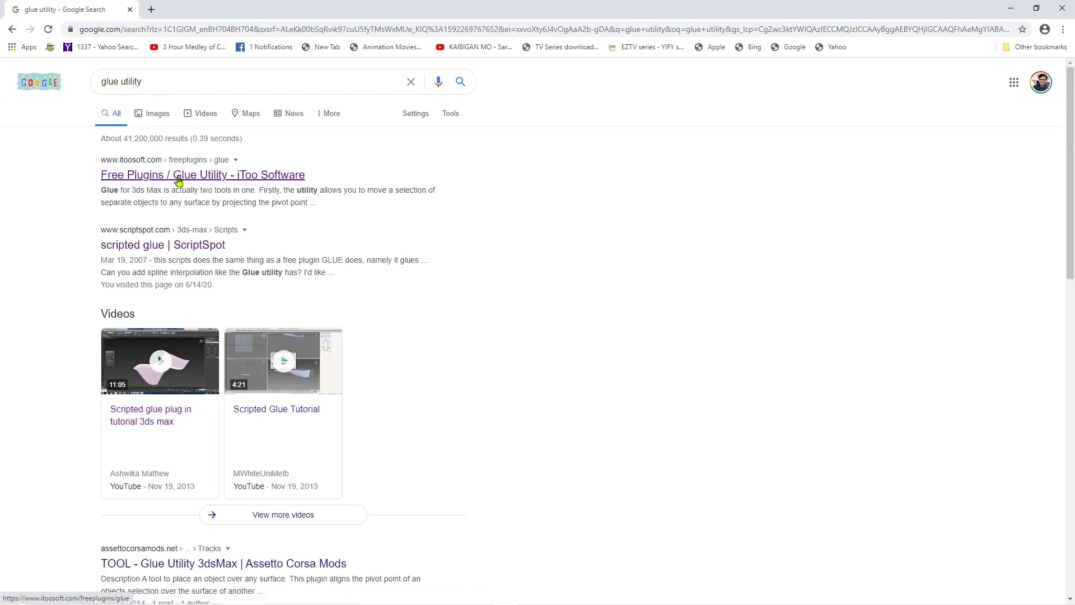
click(179, 180)
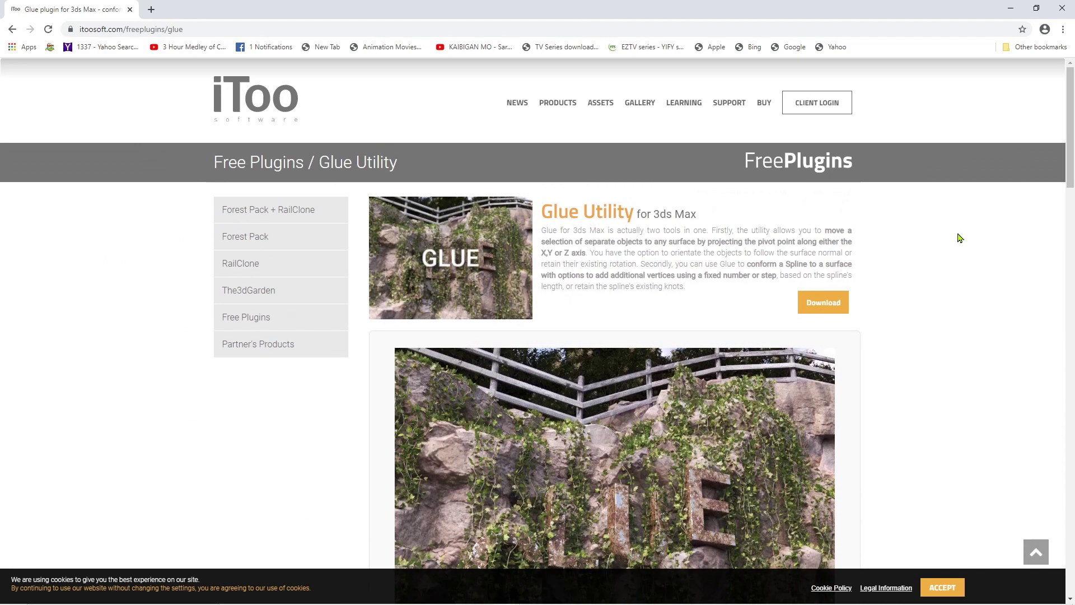
Scroll through the iToo Glue Utility page to review the free plugin
scroll(959, 238, down, 1)
scroll(959, 238, down, 3)
scroll(960, 238, down, 3)
scroll(959, 238, down, 5)
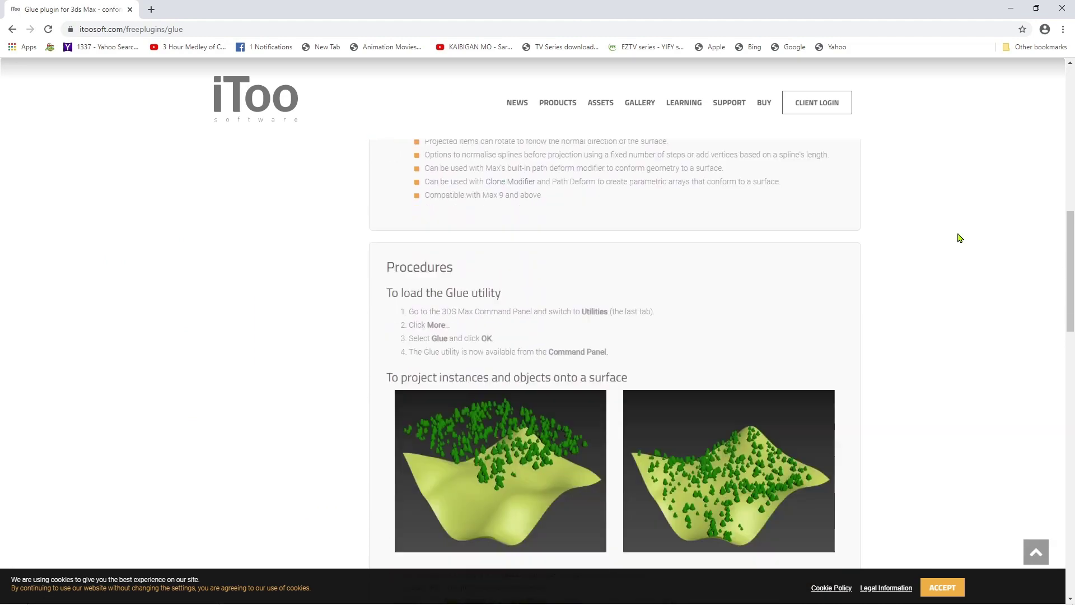
scroll(960, 238, down, 3)
scroll(960, 238, down, 5)
scroll(959, 238, down, 4)
scroll(959, 238, down, 4)
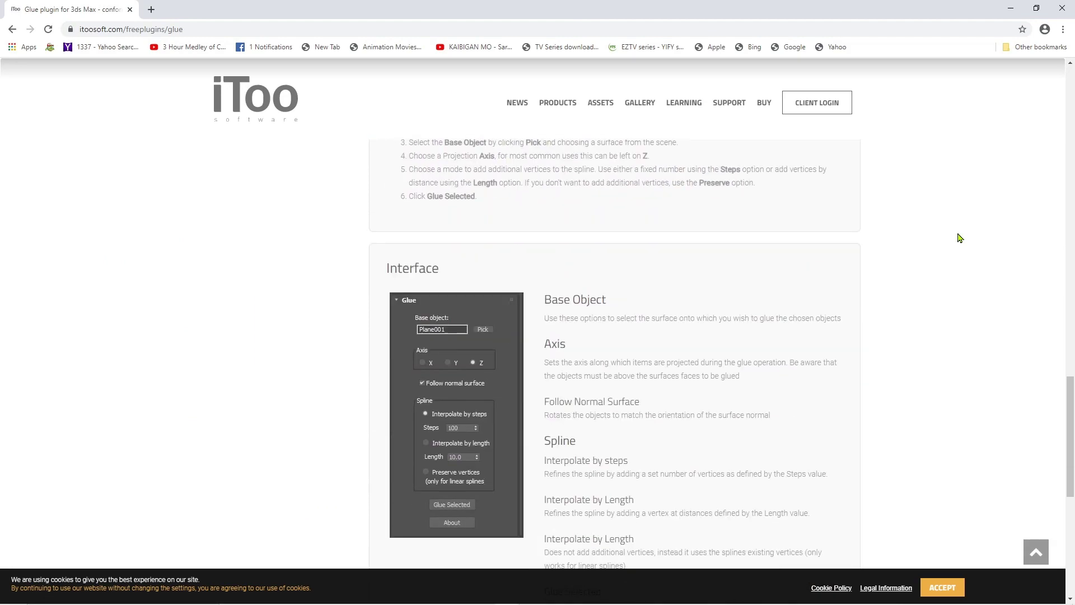
scroll(959, 238, up, 1)
scroll(957, 235, up, 6)
scroll(959, 241, up, 10)
scroll(963, 252, up, 3)
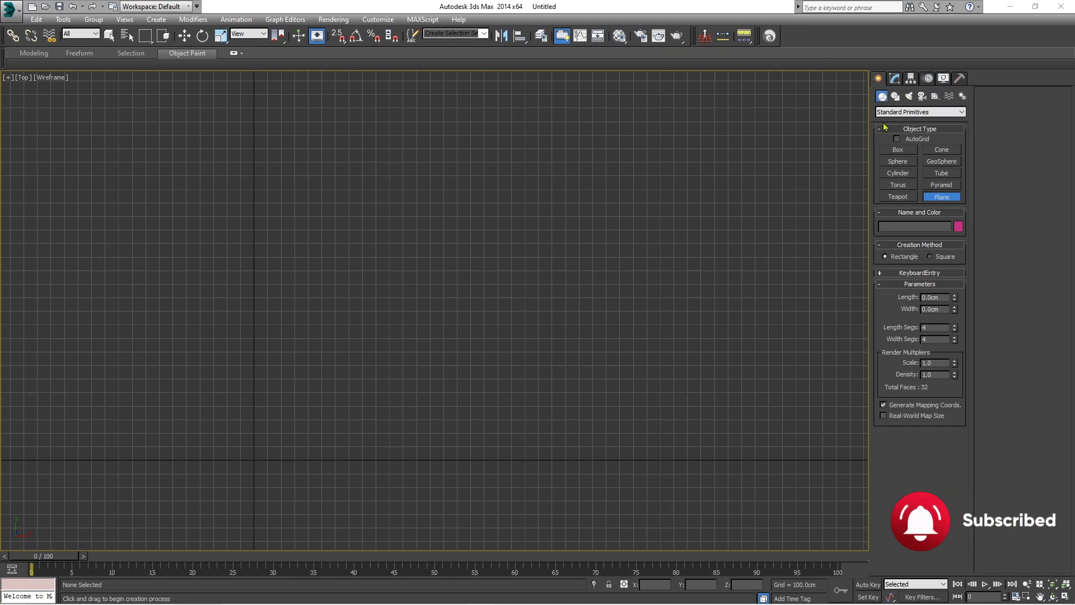
Draw a large Plane across the grid in the Top viewport
scroll(468, 288, down, 3)
middle_drag(458, 292, 391, 329)
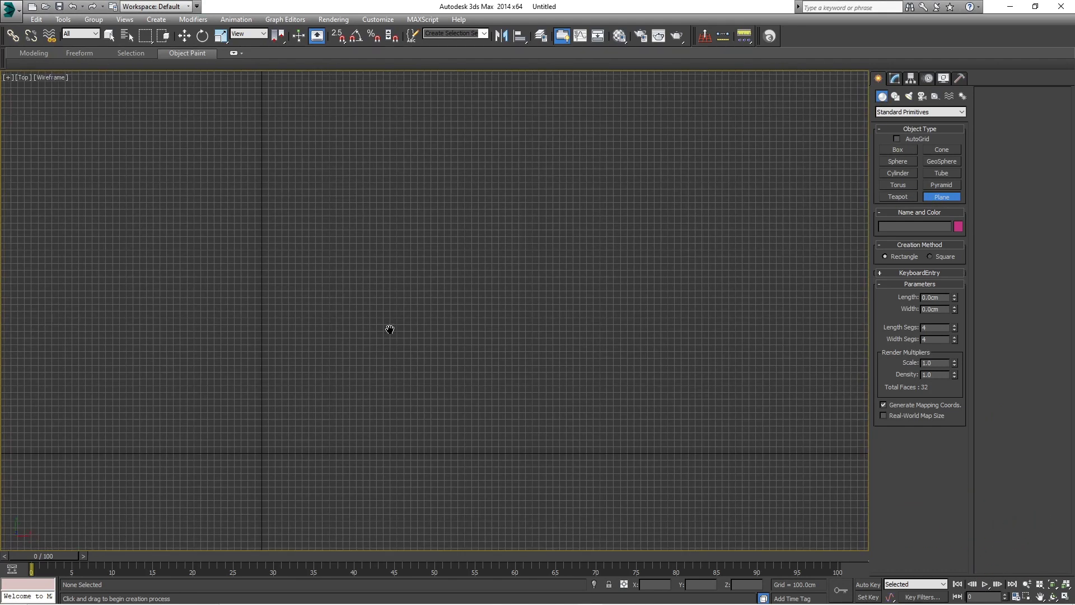
scroll(437, 267, down, 2)
scroll(409, 291, down, 2)
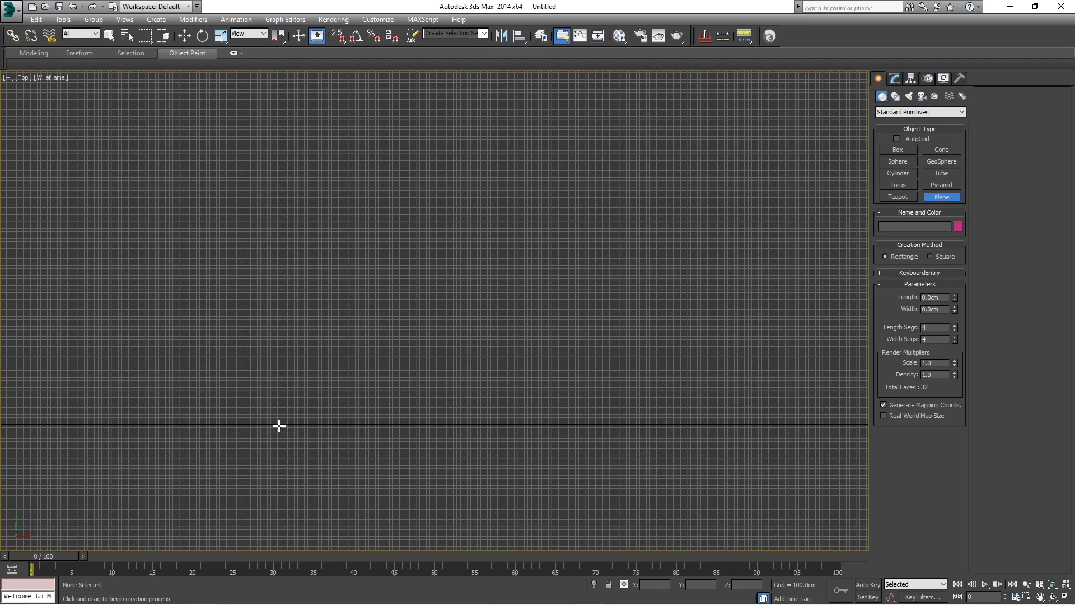
drag(279, 426, 724, 84)
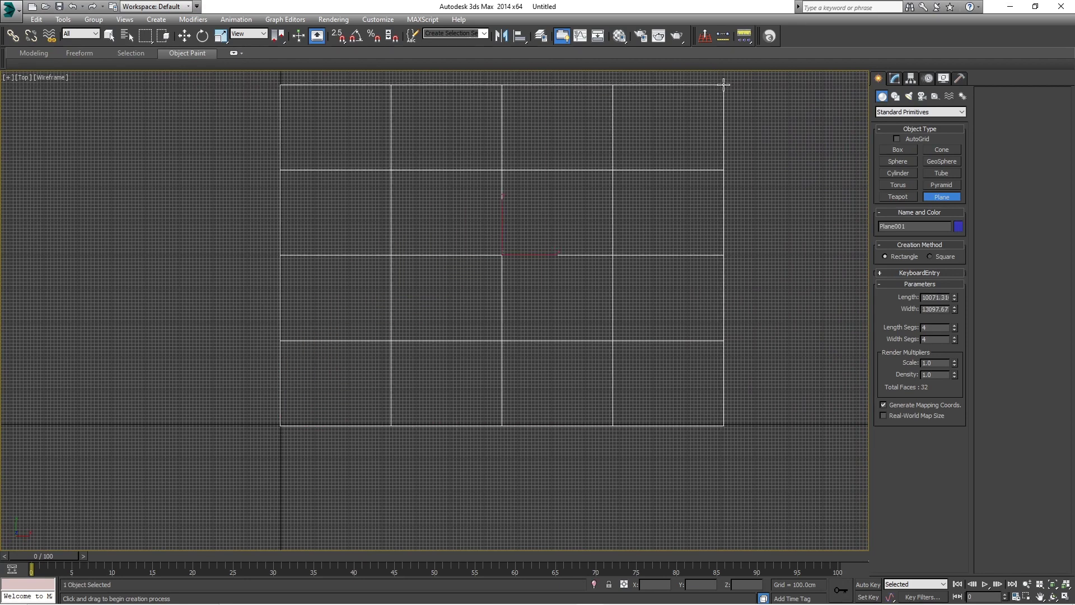
key(w)
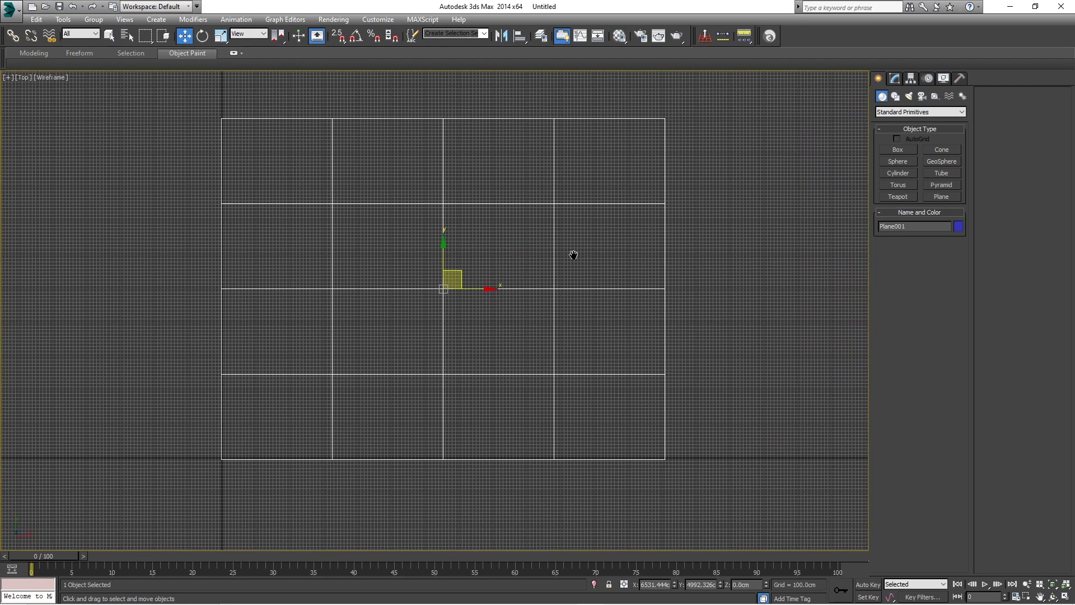
Set Plane001's Length Segs and Width Segs to 45 each
scroll(509, 279, down, 2)
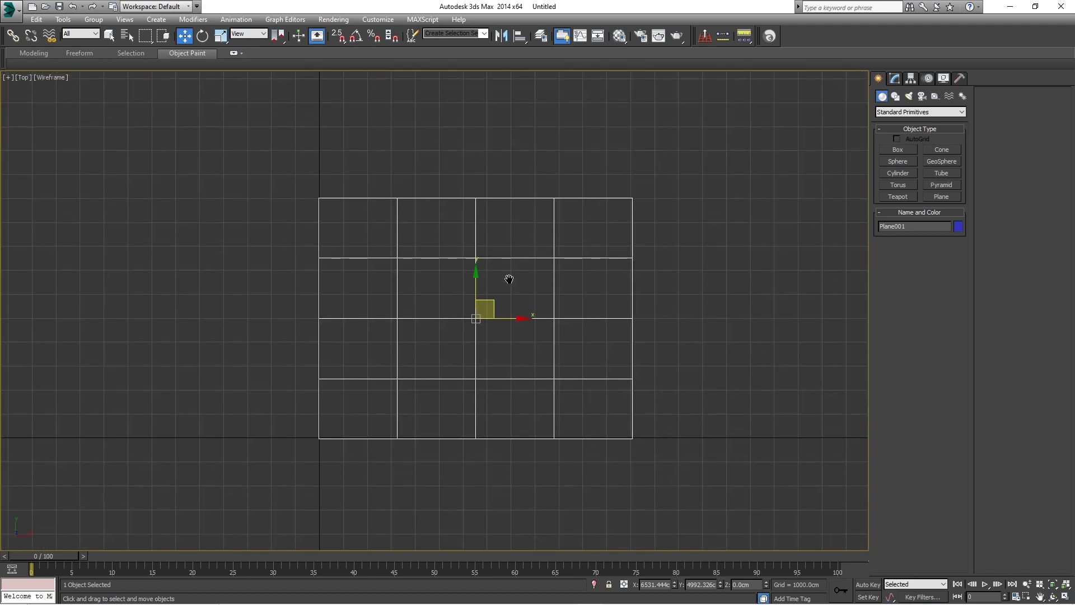
click(892, 79)
text(45)
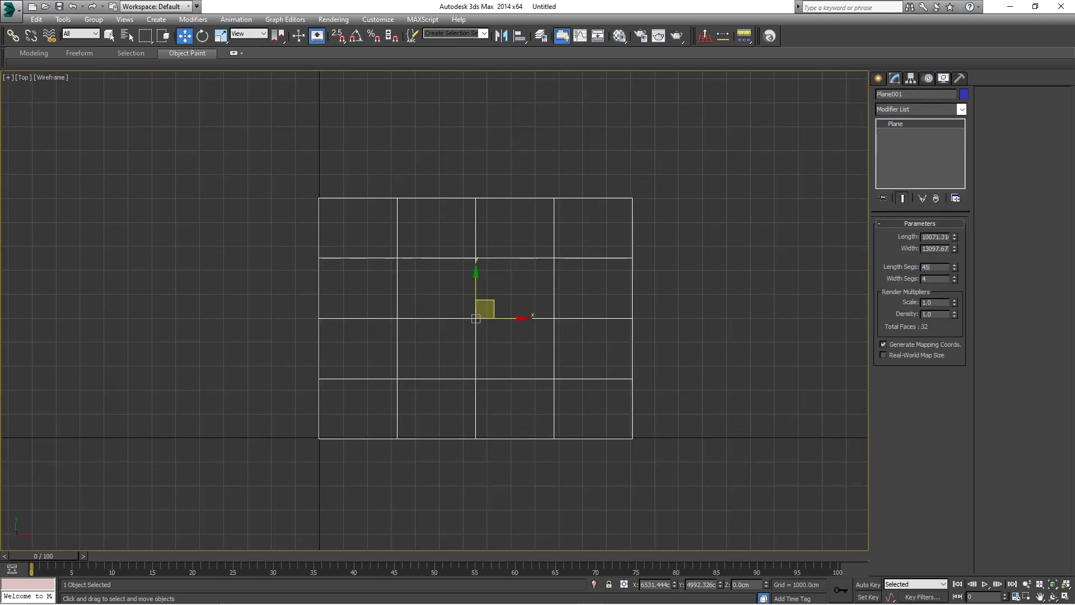
key(Return)
text(5)
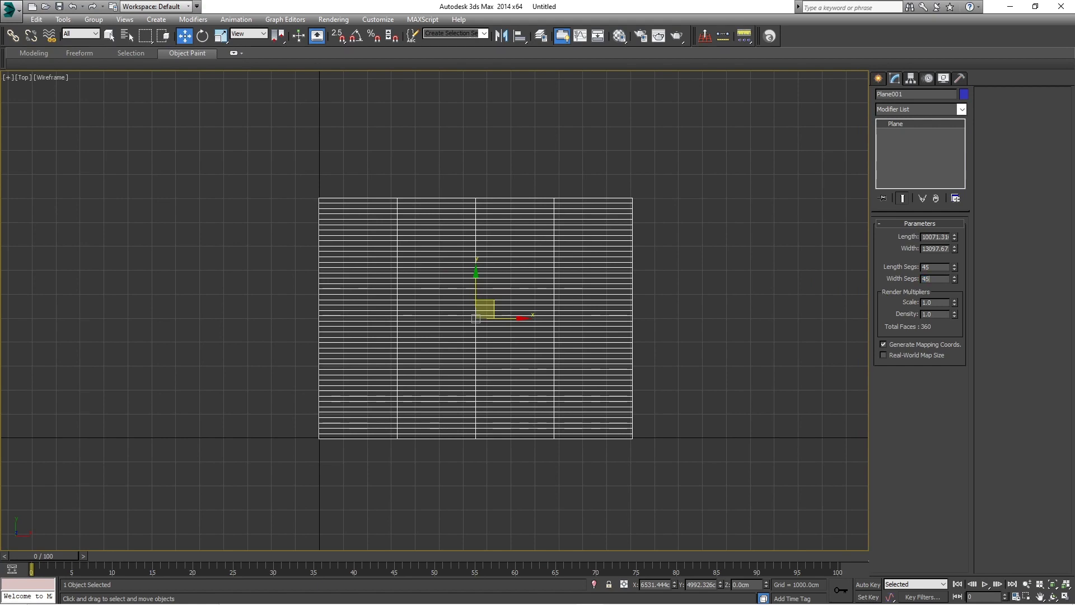
key(Return)
middle_drag(504, 280, 474, 299)
Maximize the Perspective viewport and zoom to frame the dense plane
key(alt+w)
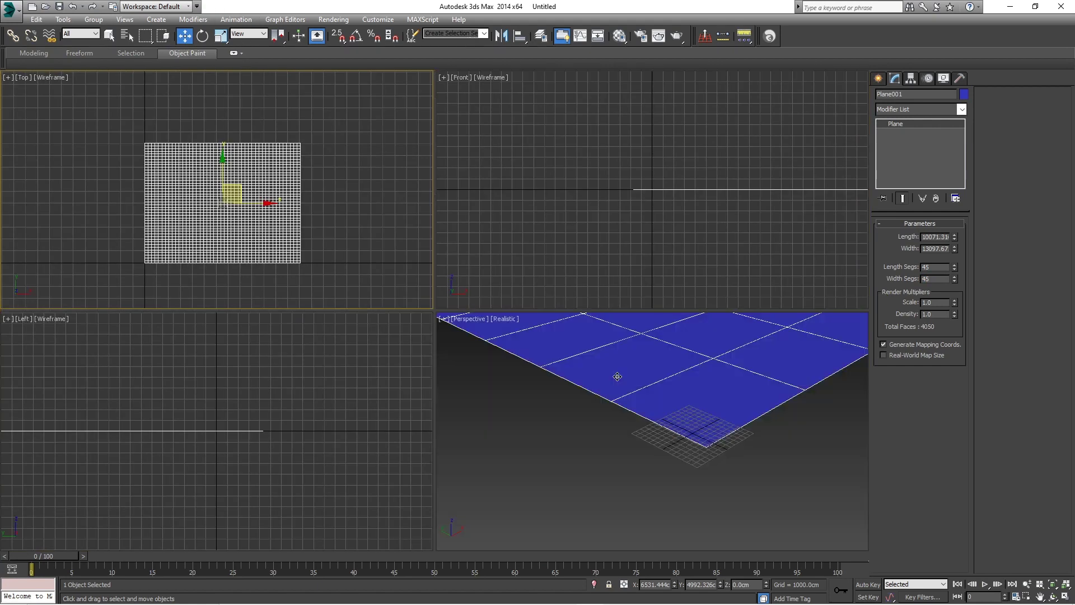
middle_drag(617, 376, 606, 223)
key(alt+w)
scroll(607, 222, down, 5)
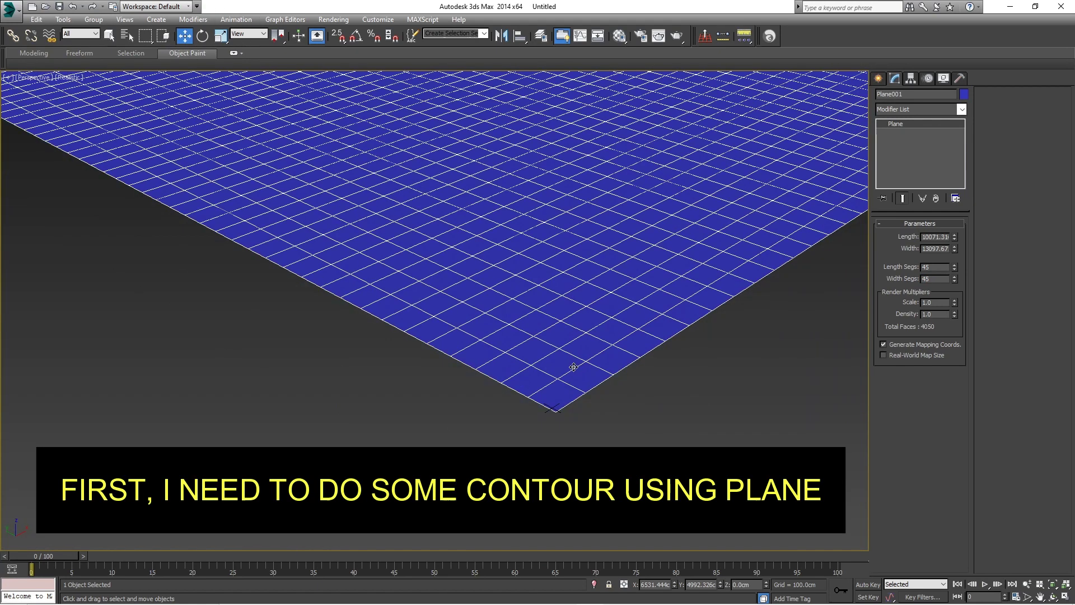
scroll(554, 225, down, 5)
scroll(585, 211, down, 3)
scroll(502, 362, up, 4)
scroll(502, 362, up, 3)
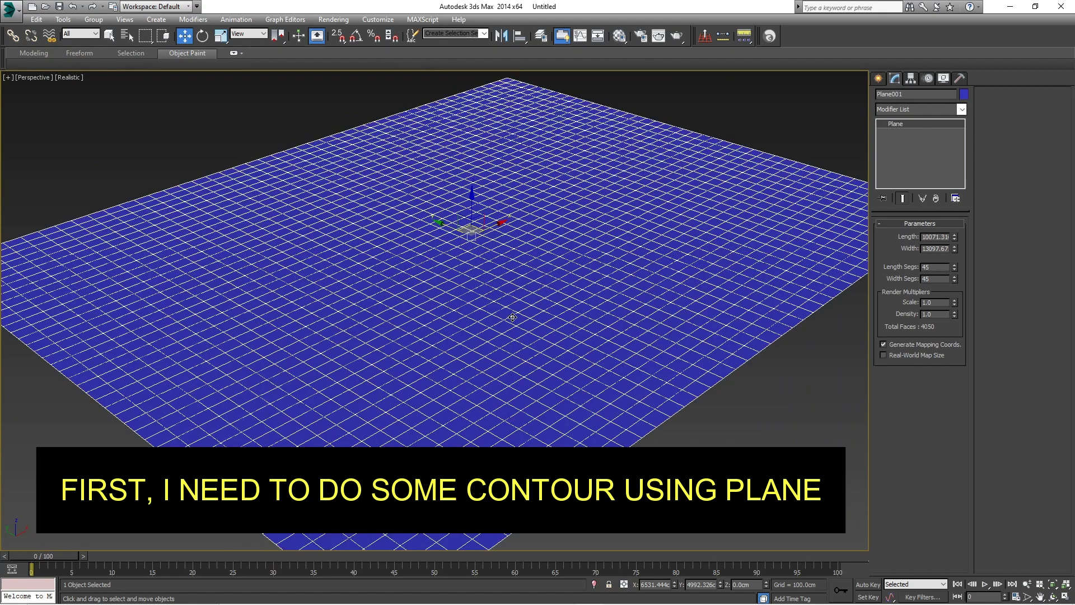
scroll(512, 318, down, 1)
Open Plane001's Modifier List dropdown in the Modify panel
click(944, 79)
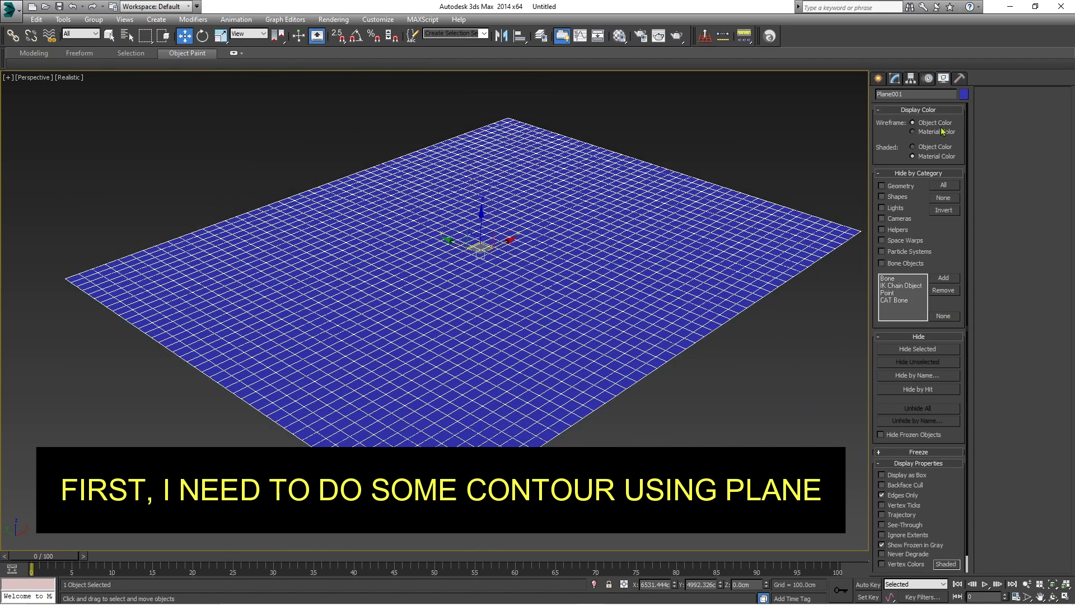
click(900, 81)
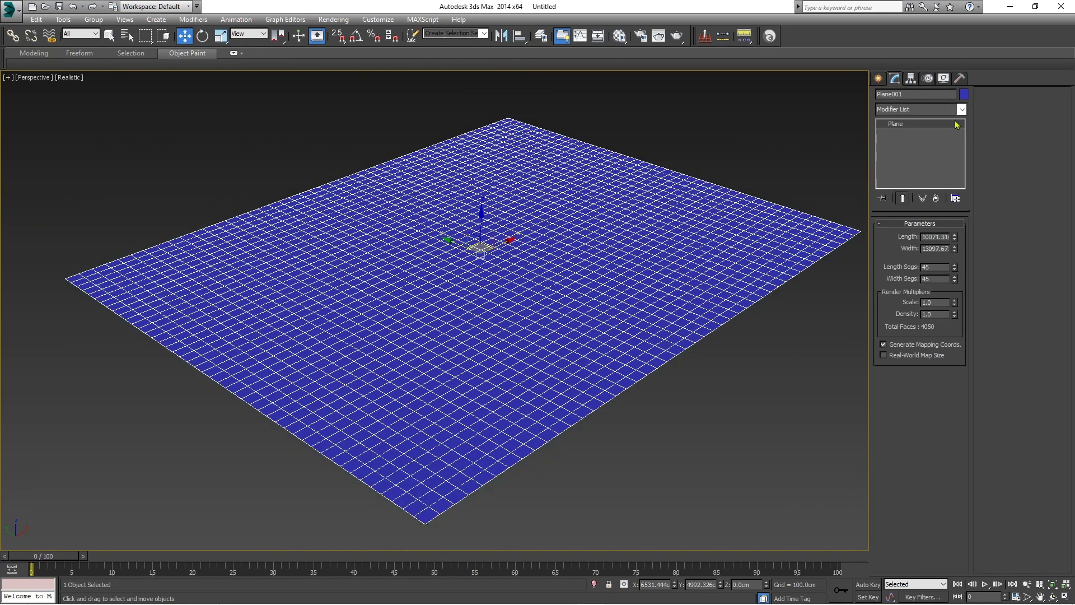
click(930, 109)
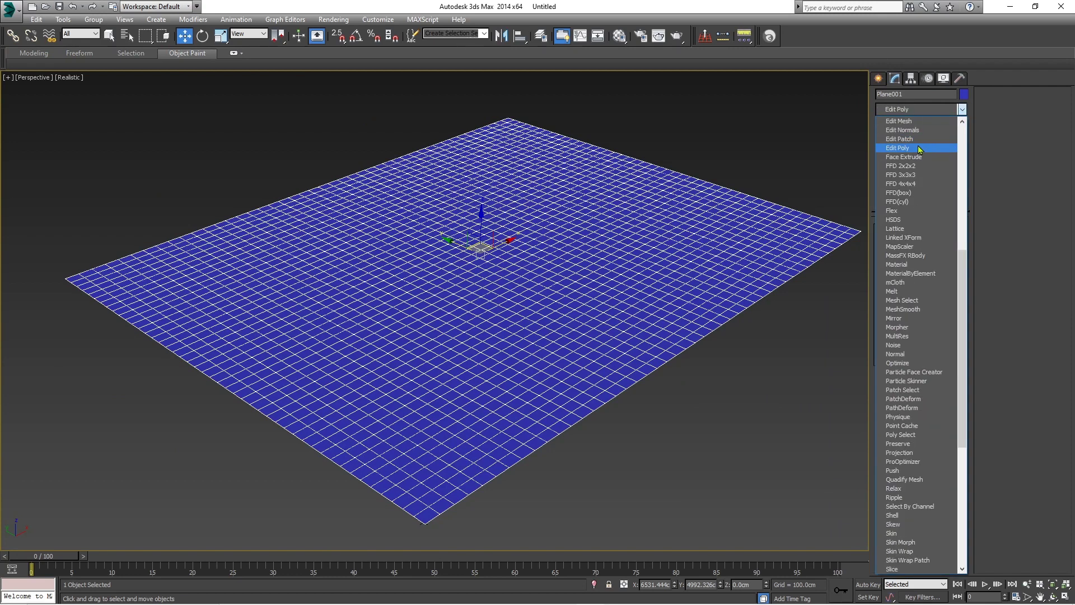
Add an Edit Poly modifier to Plane001 and activate Paint Deformation's Push/Pull
click(919, 148)
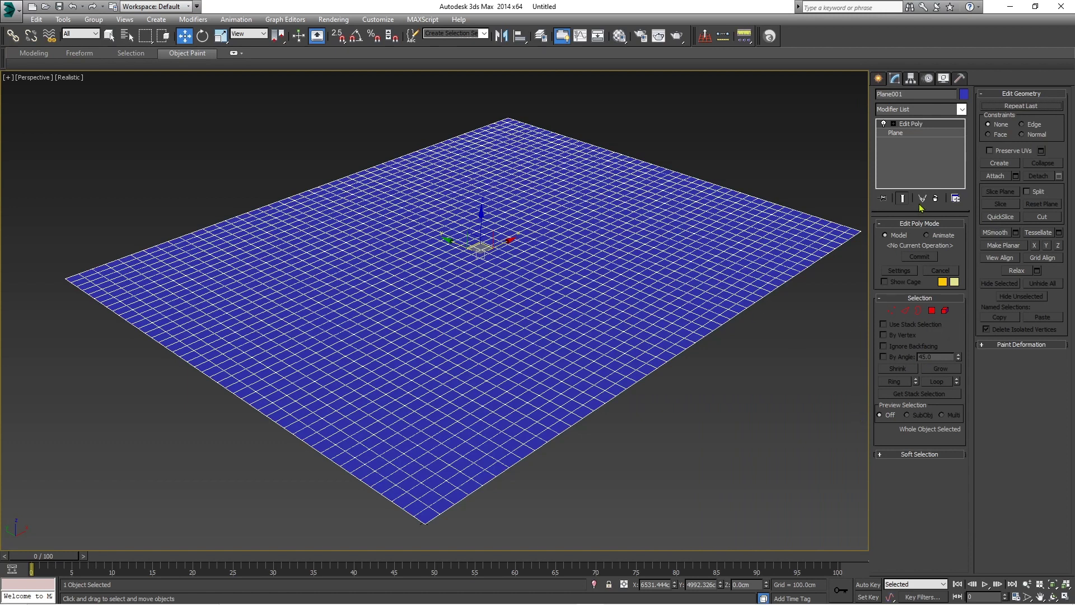
click(963, 111)
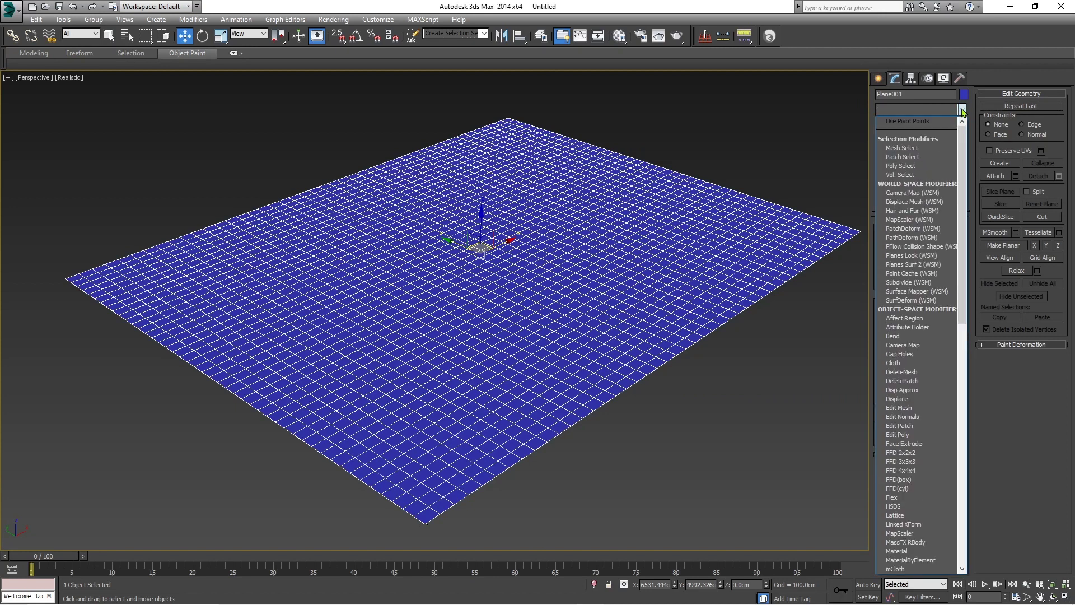
click(962, 111)
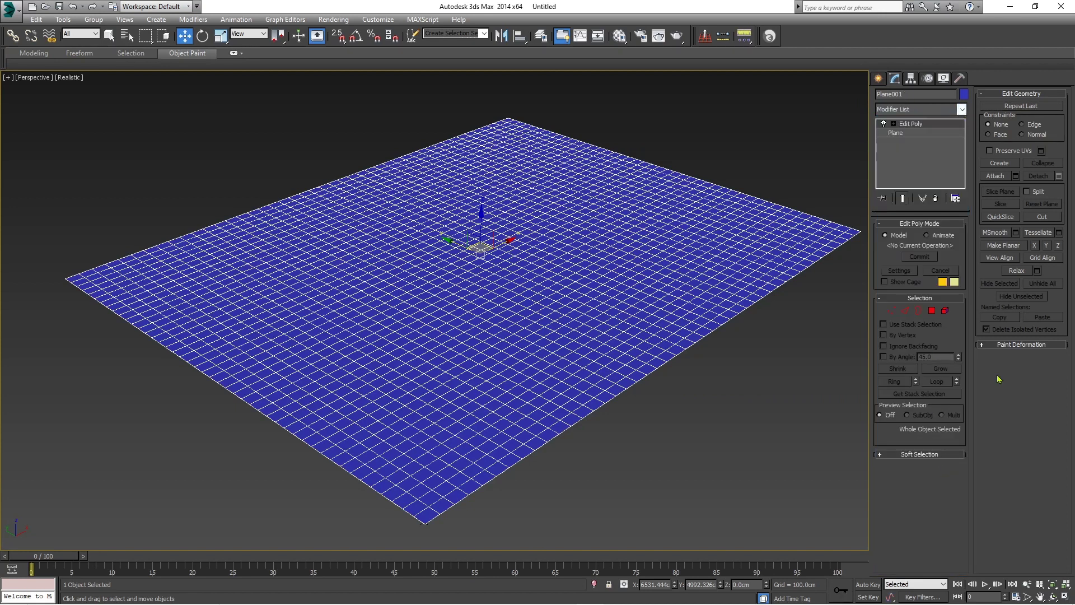
click(988, 345)
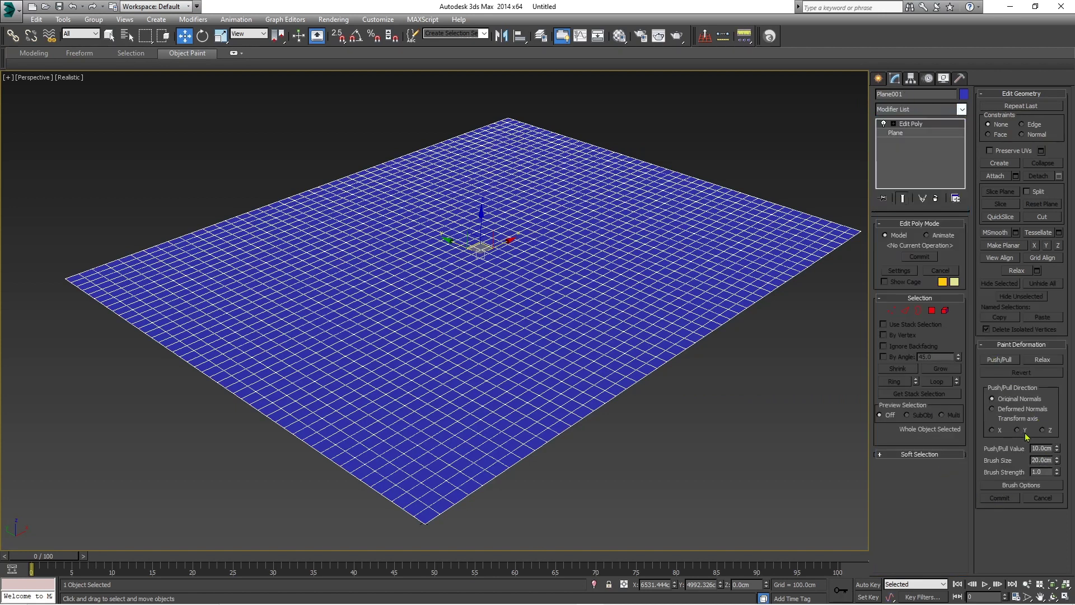
click(997, 361)
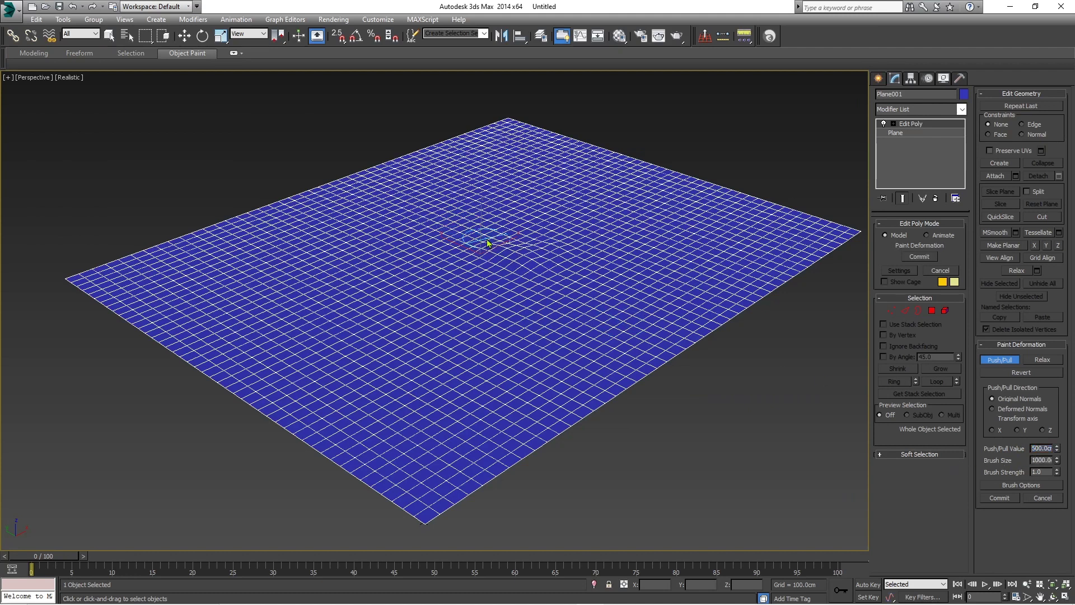
Brush several hills and a central ridge onto the plane with Push/Pull, then orbit to view
drag(487, 243, 527, 249)
mouse_move(588, 269)
mouse_down()
mouse_move(449, 269)
mouse_move(442, 252)
mouse_move(435, 310)
mouse_move(400, 317)
mouse_up()
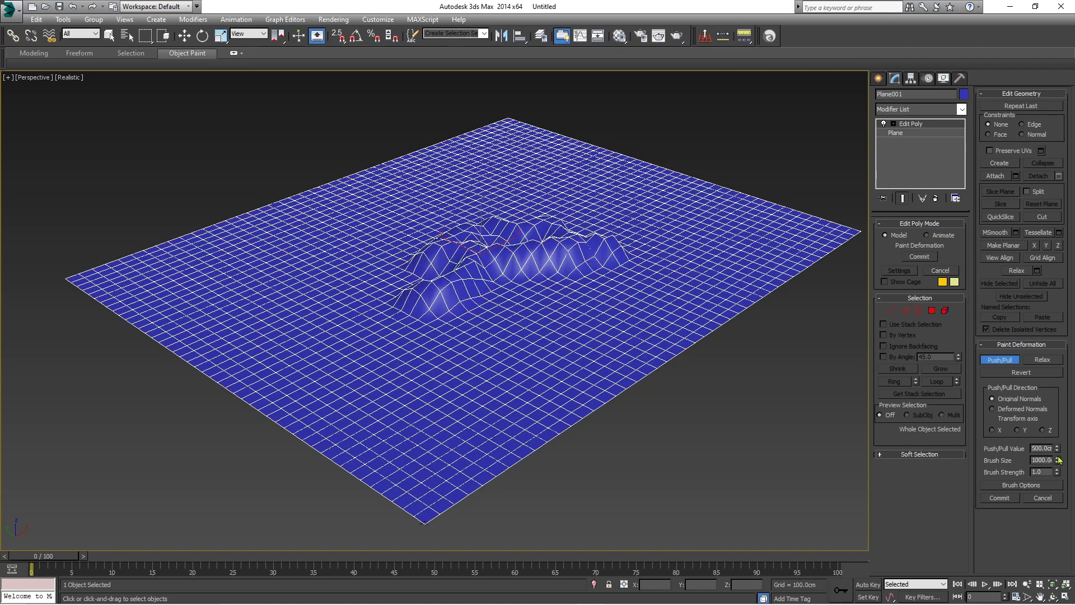
mouse_move(572, 247)
mouse_down()
mouse_move(275, 246)
mouse_move(582, 163)
mouse_move(690, 210)
mouse_move(579, 324)
mouse_move(485, 387)
mouse_up()
mouse_move(478, 333)
mouse_down()
mouse_move(515, 258)
mouse_move(585, 246)
mouse_move(565, 199)
mouse_move(460, 241)
mouse_move(504, 202)
mouse_move(582, 241)
mouse_up()
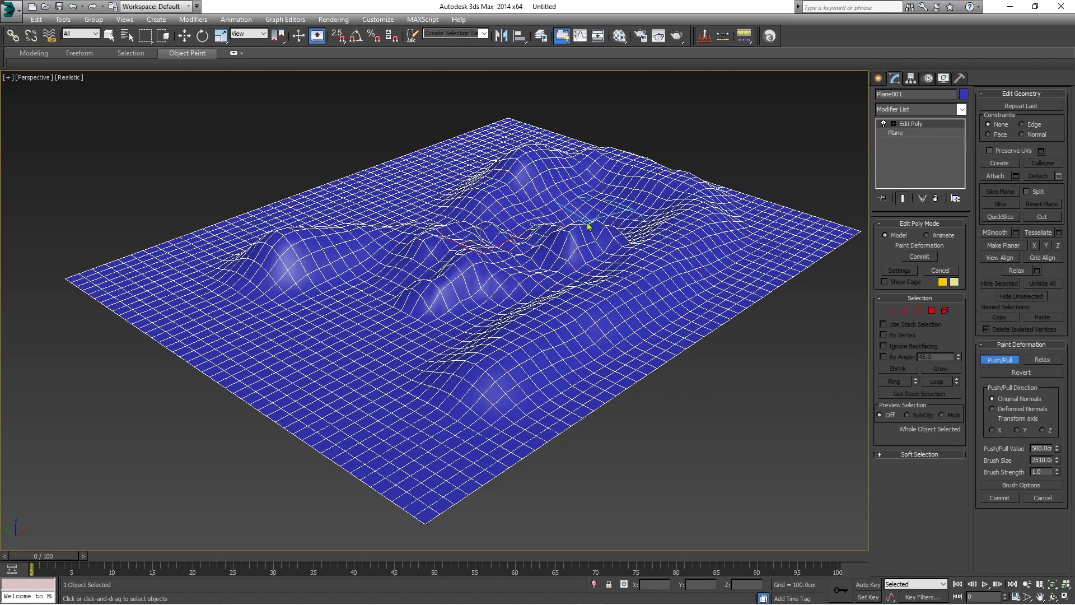
key(ctrl+r)
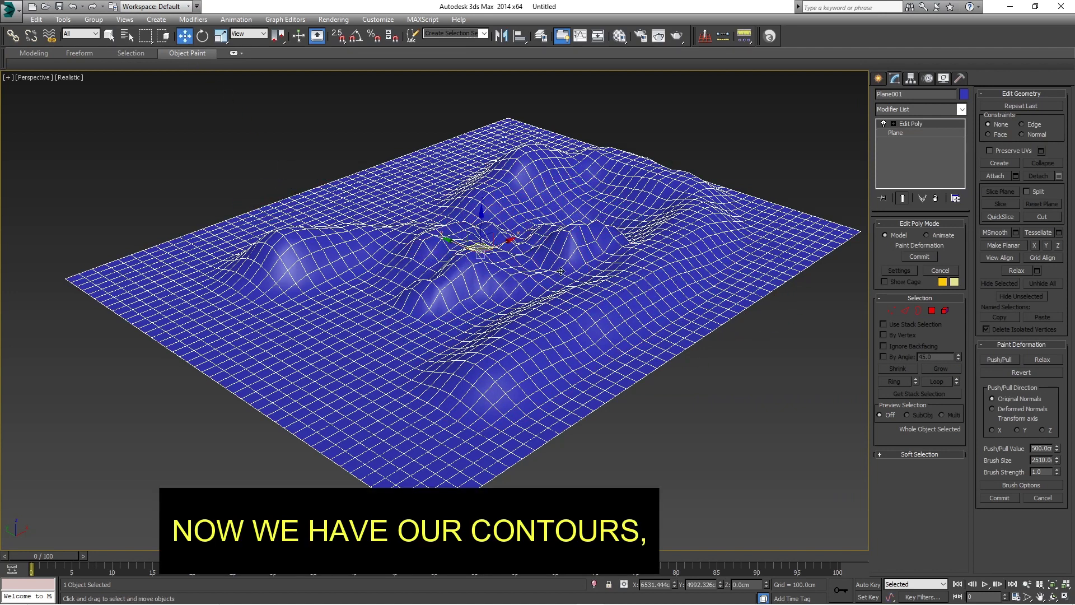
mouse_move(437, 269)
mouse_down()
mouse_move(502, 345)
mouse_move(549, 312)
mouse_up()
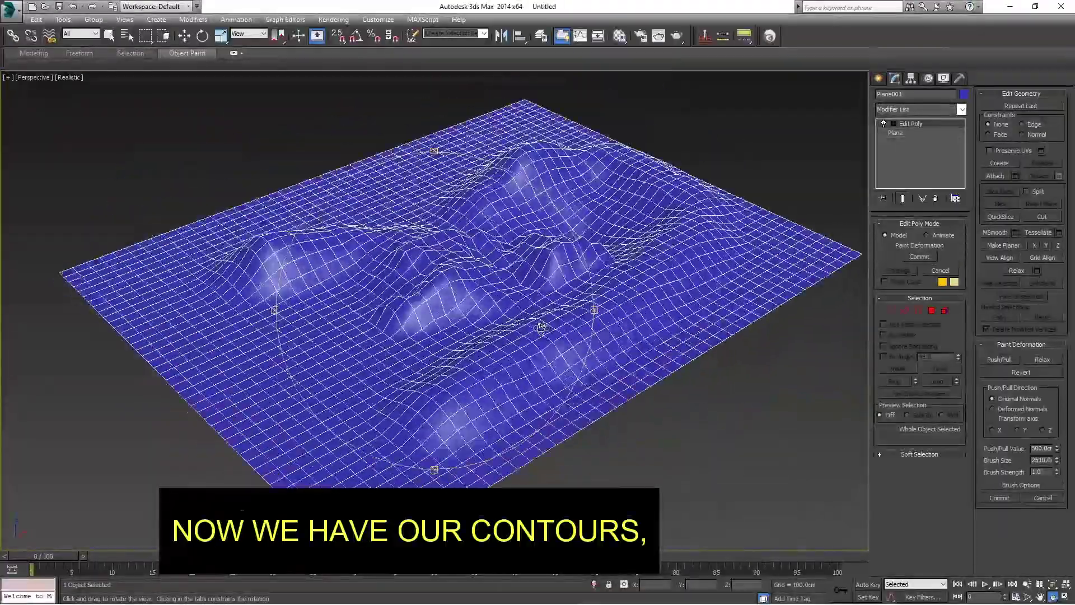
Add TurboSmooth above Edit Poly, reselect the terrain, and maximize the Top view
click(962, 110)
key(t)
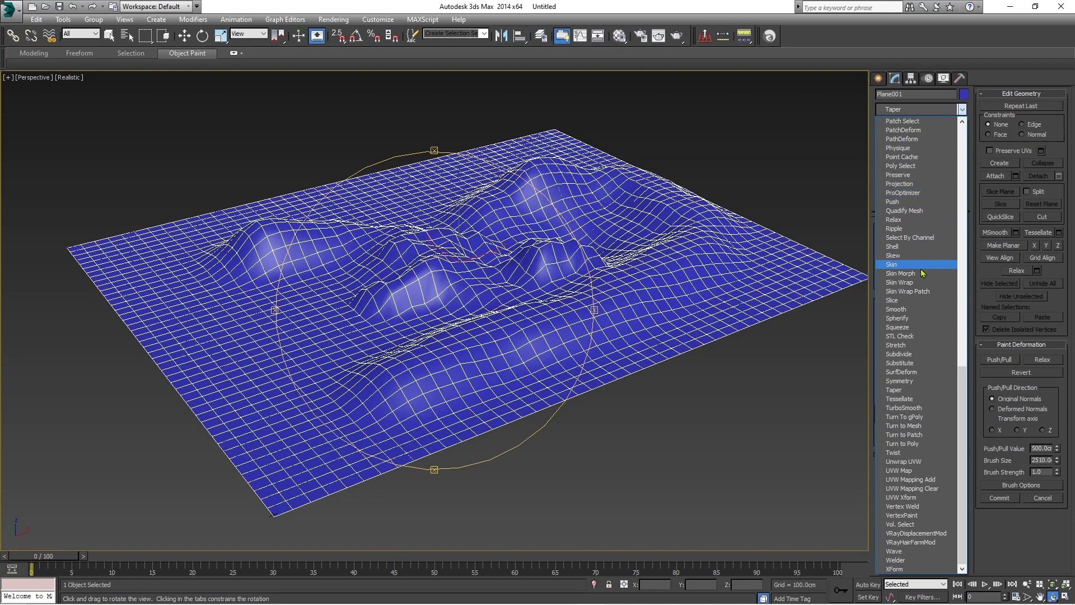
click(929, 408)
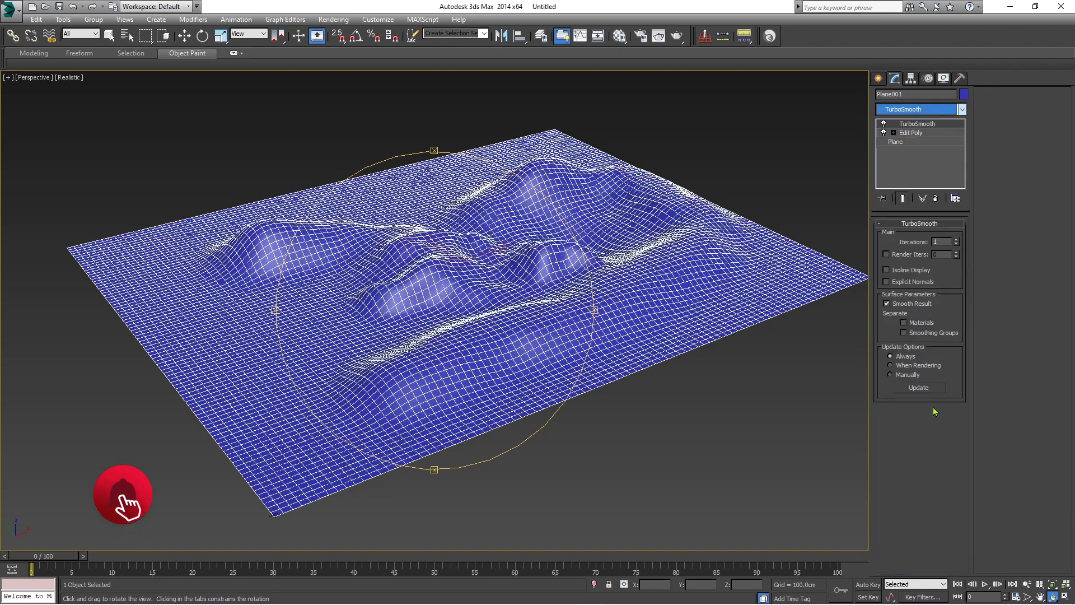
key(w)
click(592, 432)
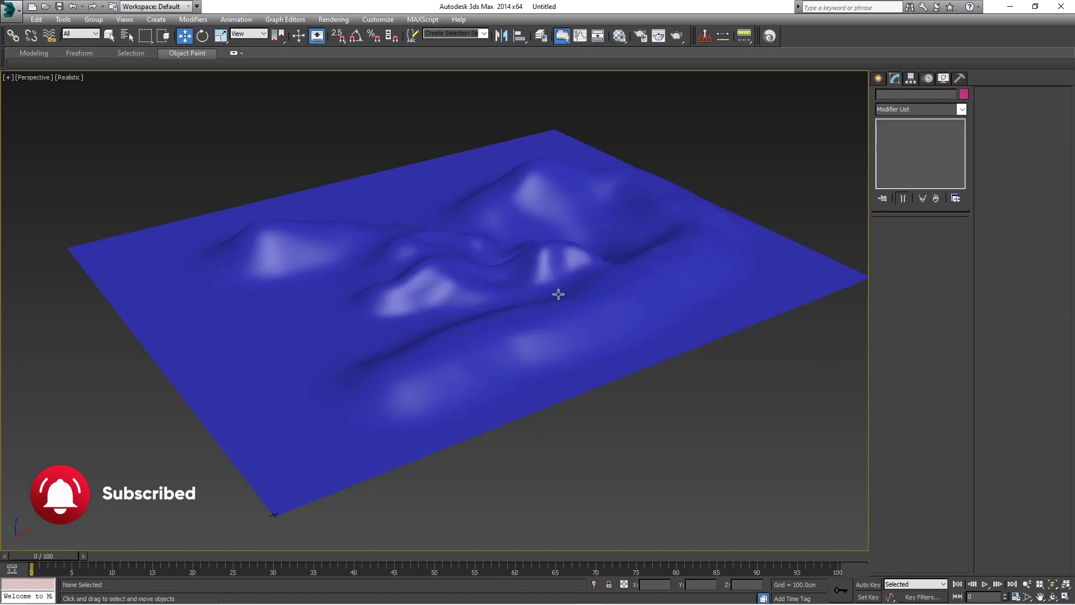
click(535, 332)
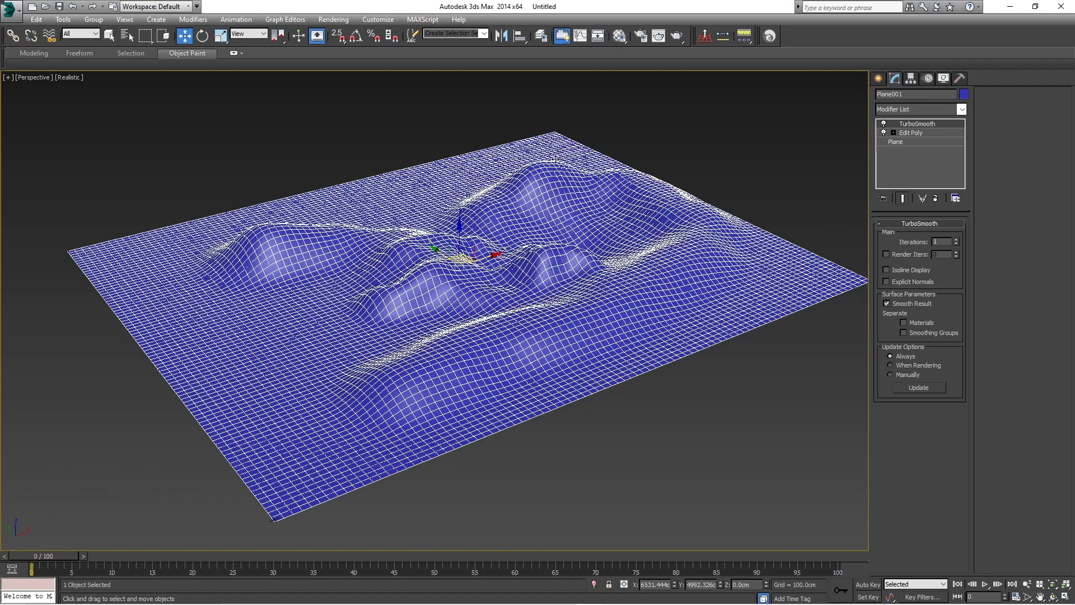
key(alt+w)
key(alt+w)
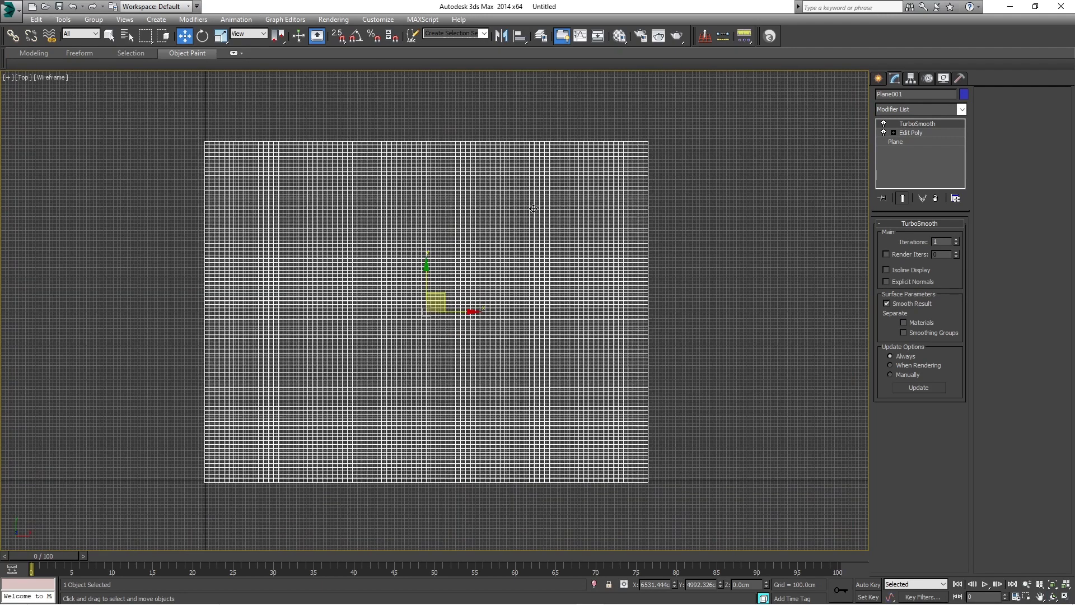
Load the Glue utility from the Utilities panel's More... list
middle_drag(533, 209, 549, 250)
click(879, 78)
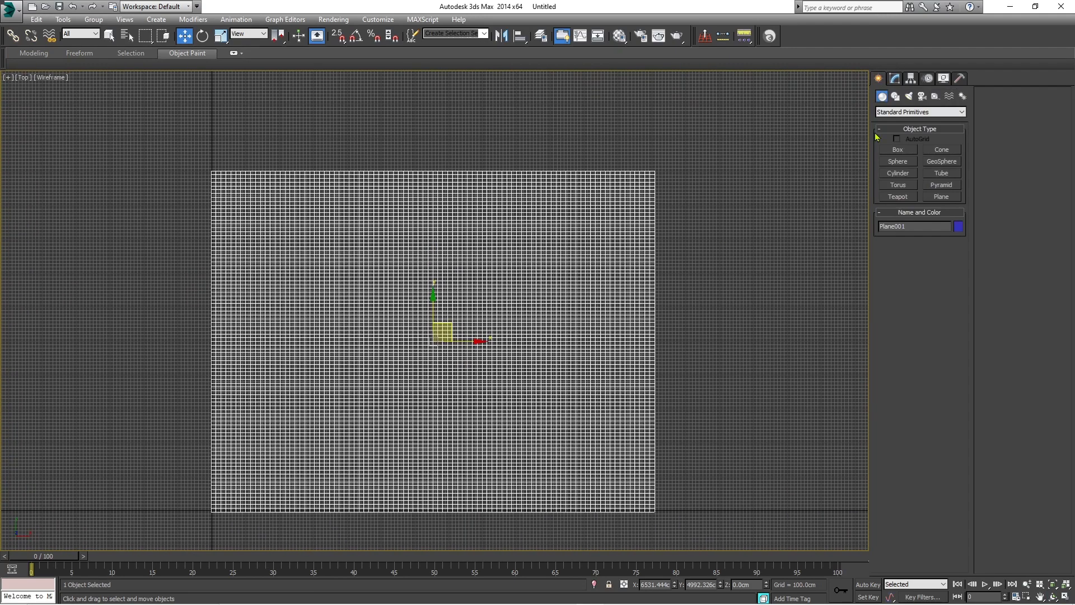
click(961, 79)
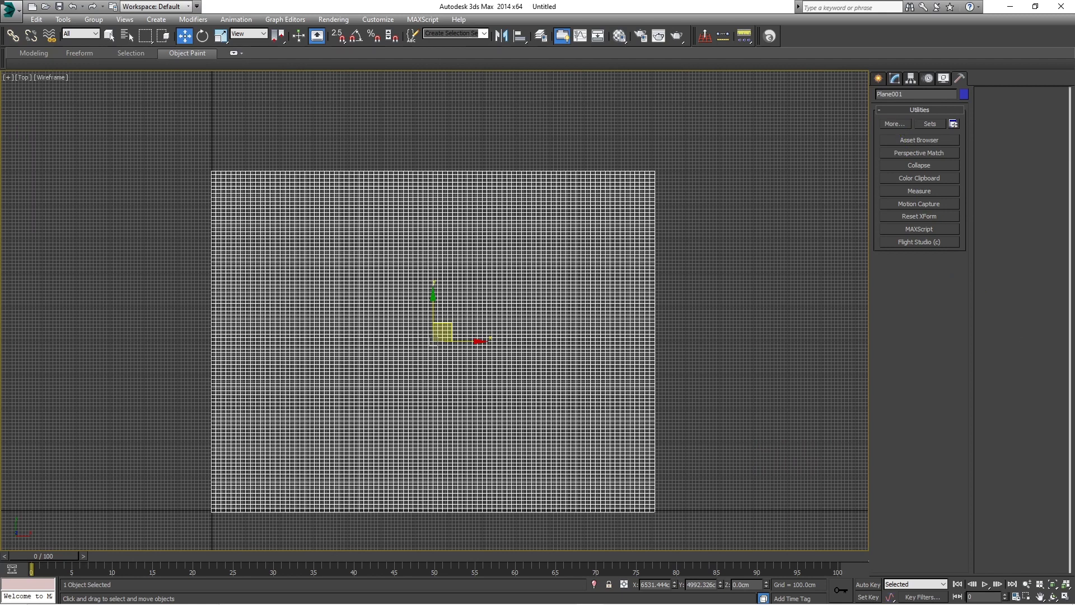
click(895, 123)
drag(852, 179, 755, 97)
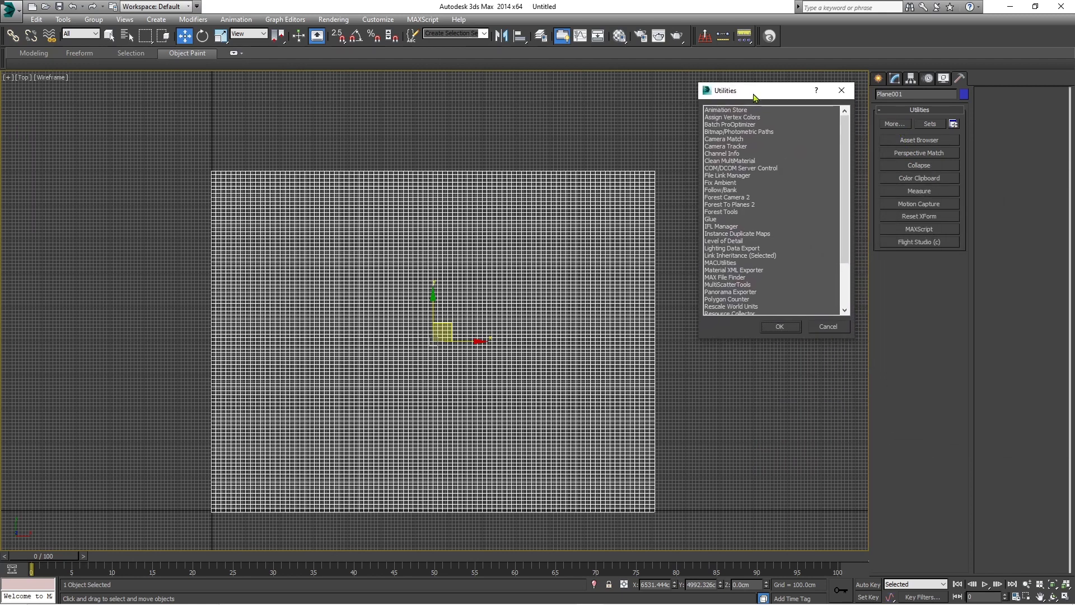
drag(845, 216, 845, 238)
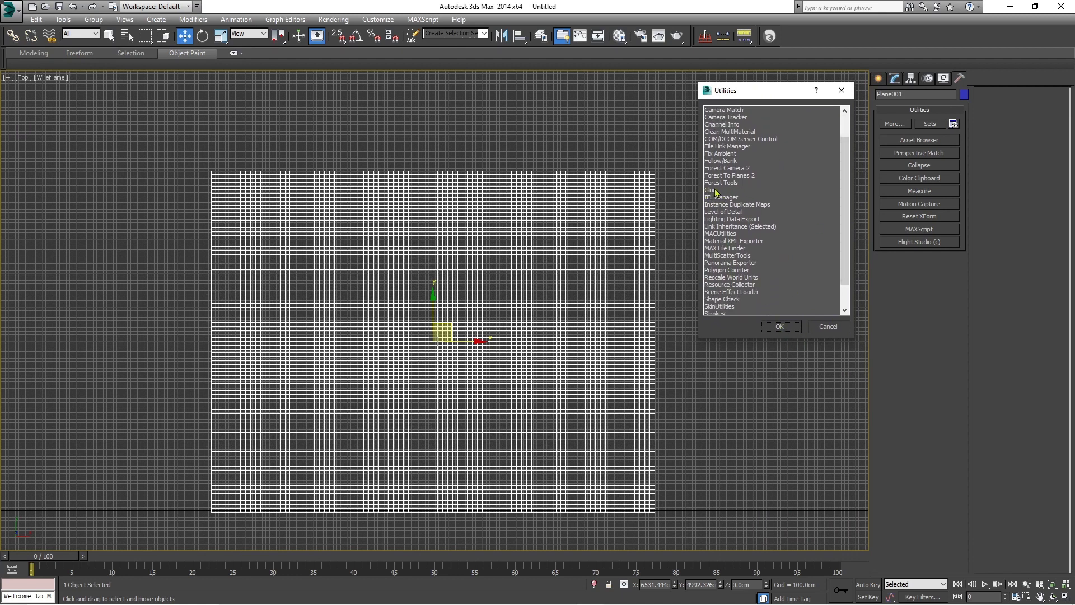
double_click(716, 192)
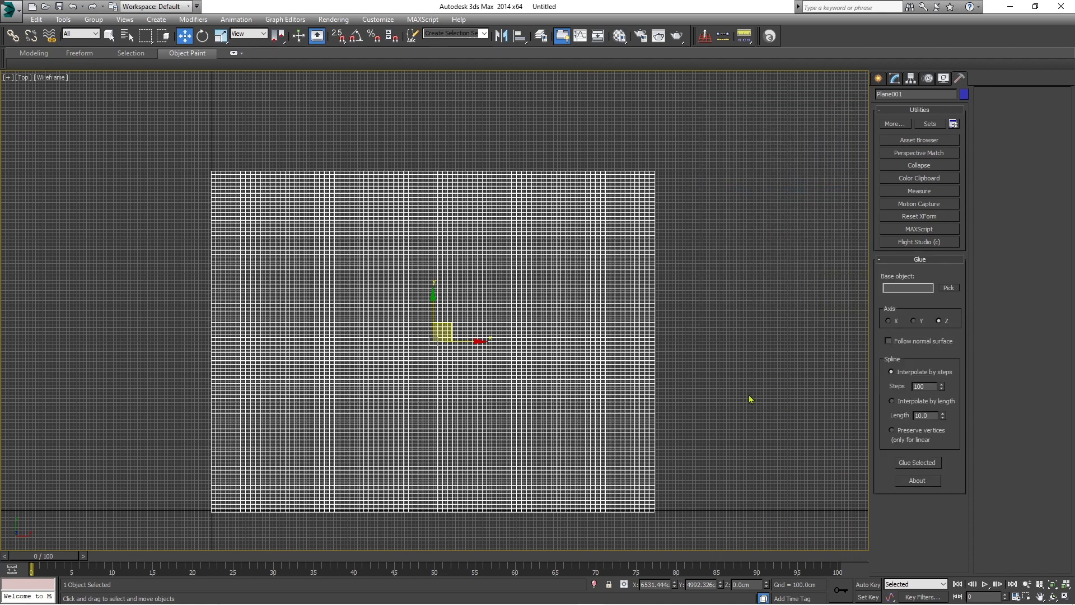
middle_drag(590, 307, 580, 287)
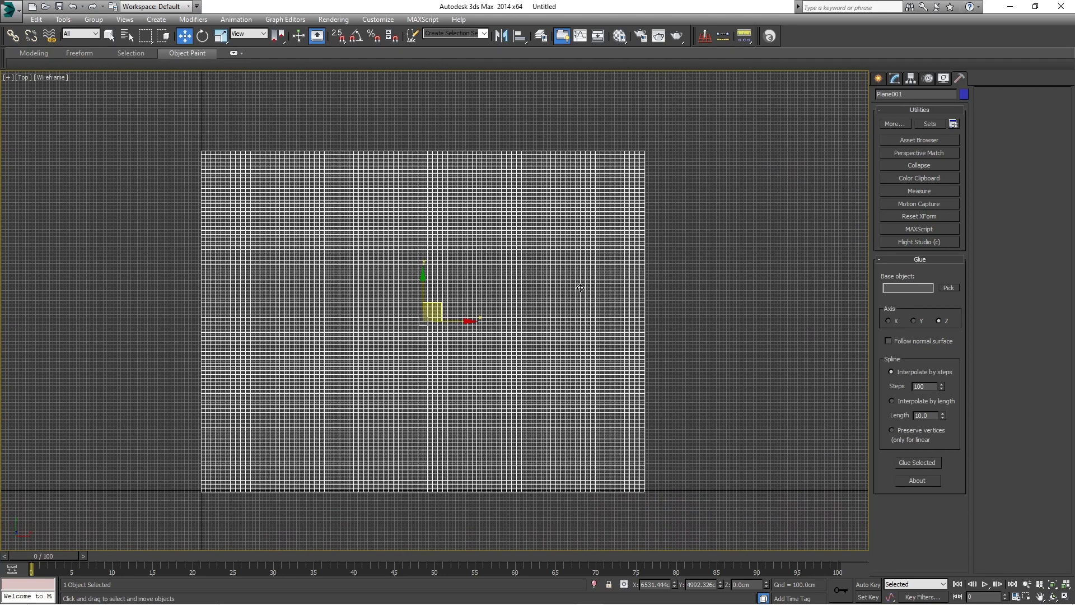
click(878, 79)
Start a Line shape and place its points over the terrain's top and right side
click(895, 96)
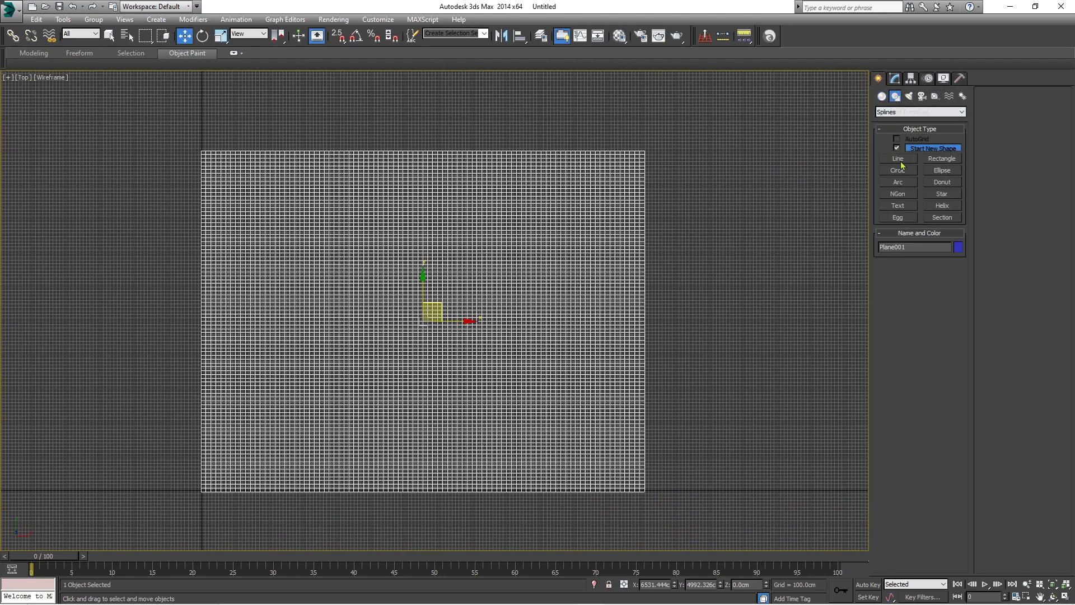
click(898, 159)
scroll(718, 199, down, 1)
scroll(718, 200, down, 1)
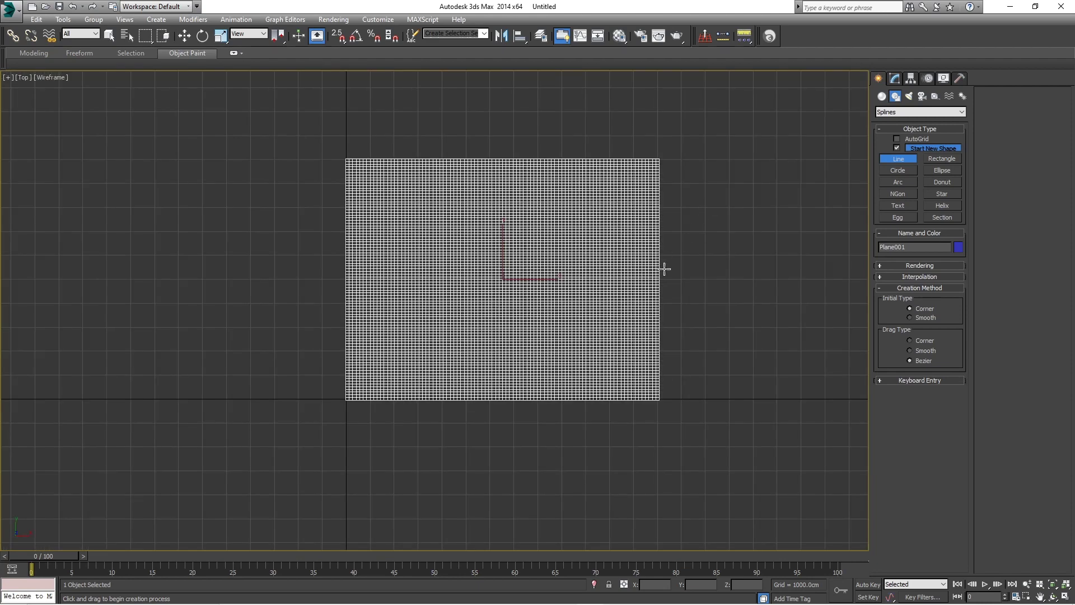
middle_drag(664, 268, 639, 270)
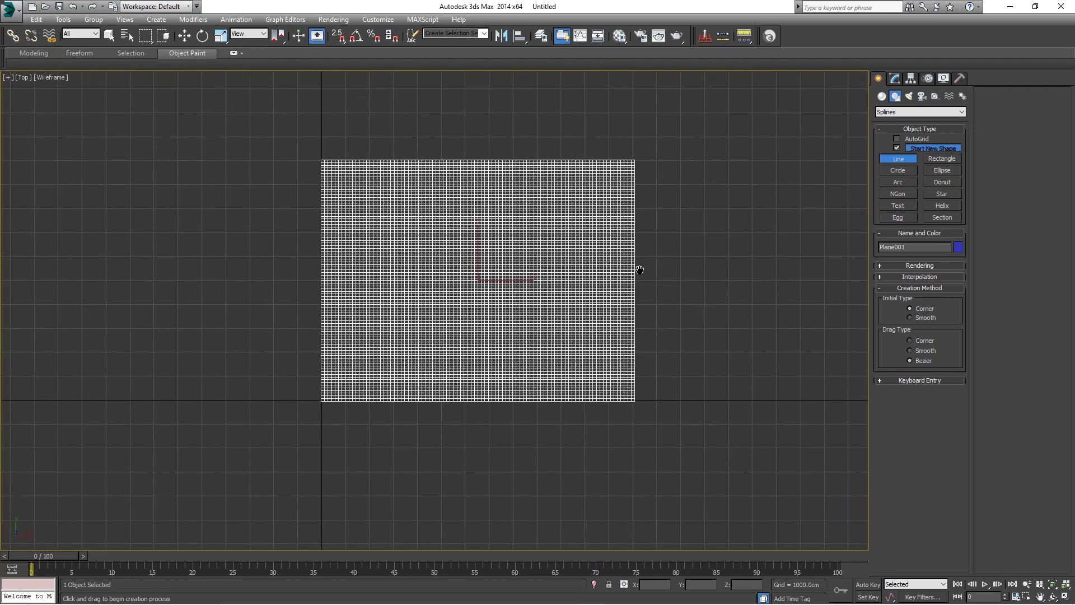
click(388, 230)
click(430, 217)
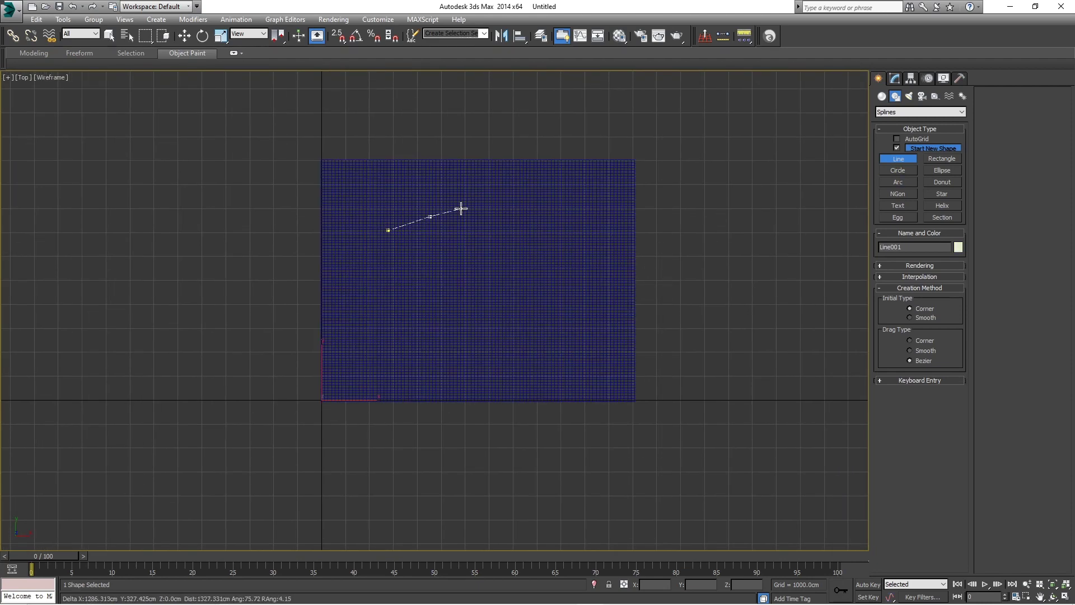
click(490, 198)
click(551, 235)
click(584, 253)
click(585, 297)
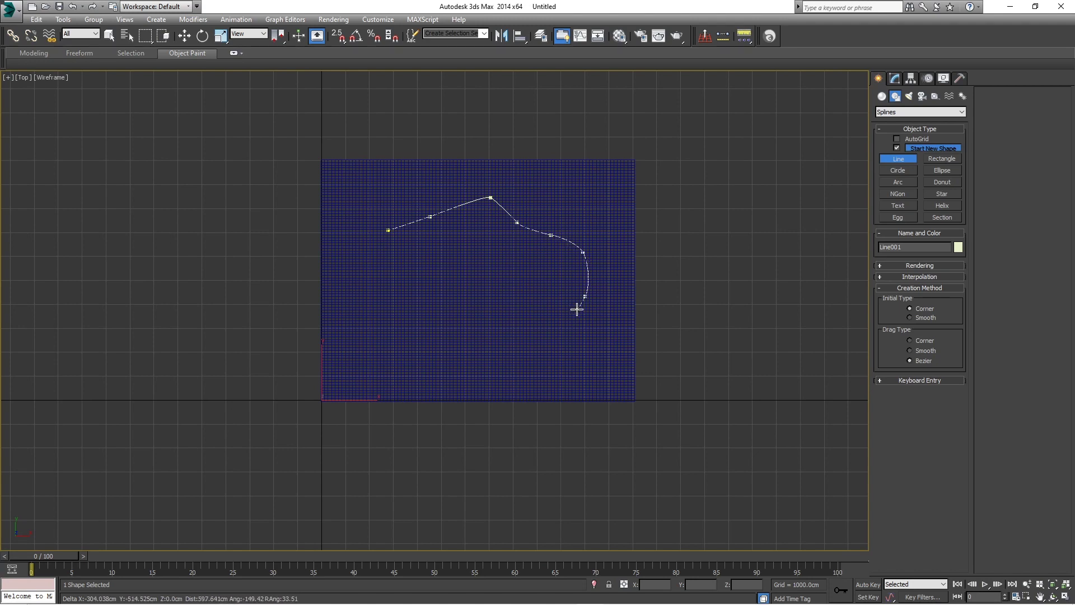
click(569, 313)
click(536, 325)
Finish the wavy outline along bottom and left, close Line001, and enter Vertex level
click(522, 355)
click(475, 378)
click(428, 357)
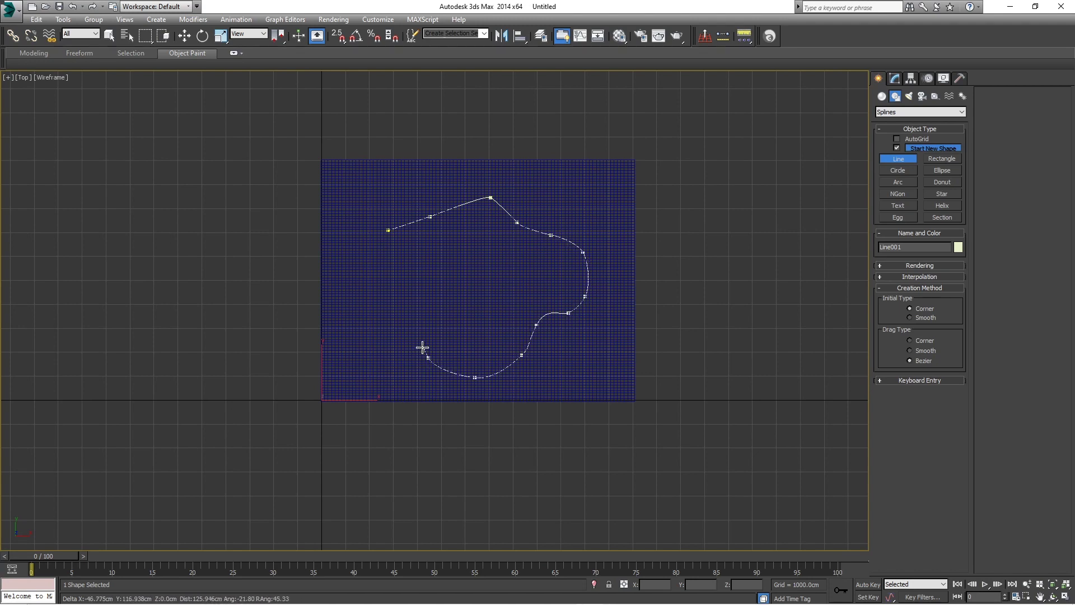
click(407, 335)
click(377, 309)
click(391, 274)
click(382, 239)
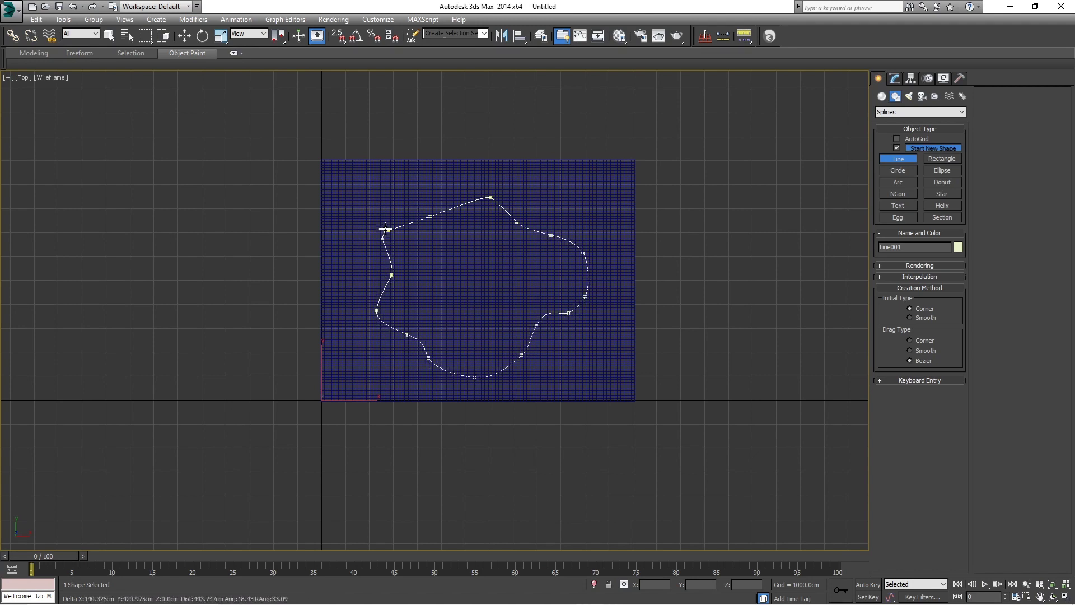
click(389, 228)
click(510, 339)
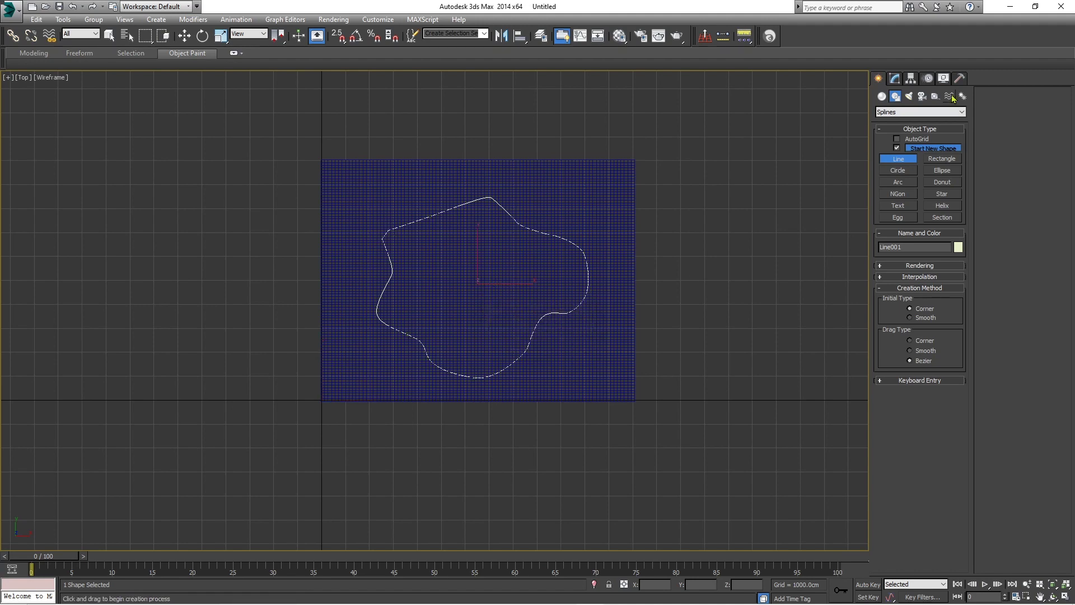
click(894, 79)
click(906, 262)
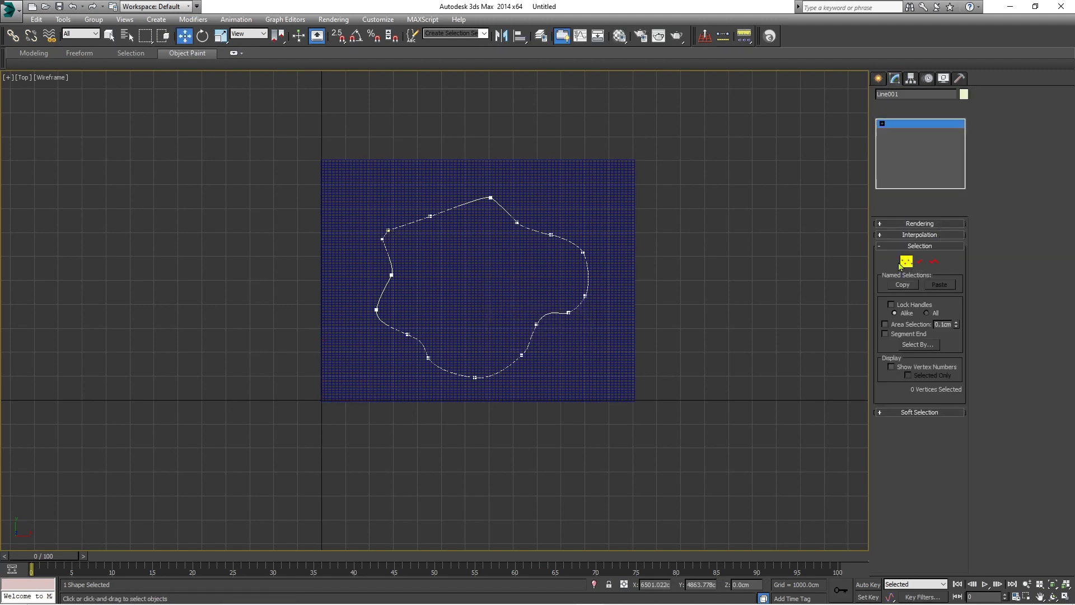
Set all of Line001's vertices to Smooth and exit Vertex mode
key(ctrl+a)
right_click(381, 230)
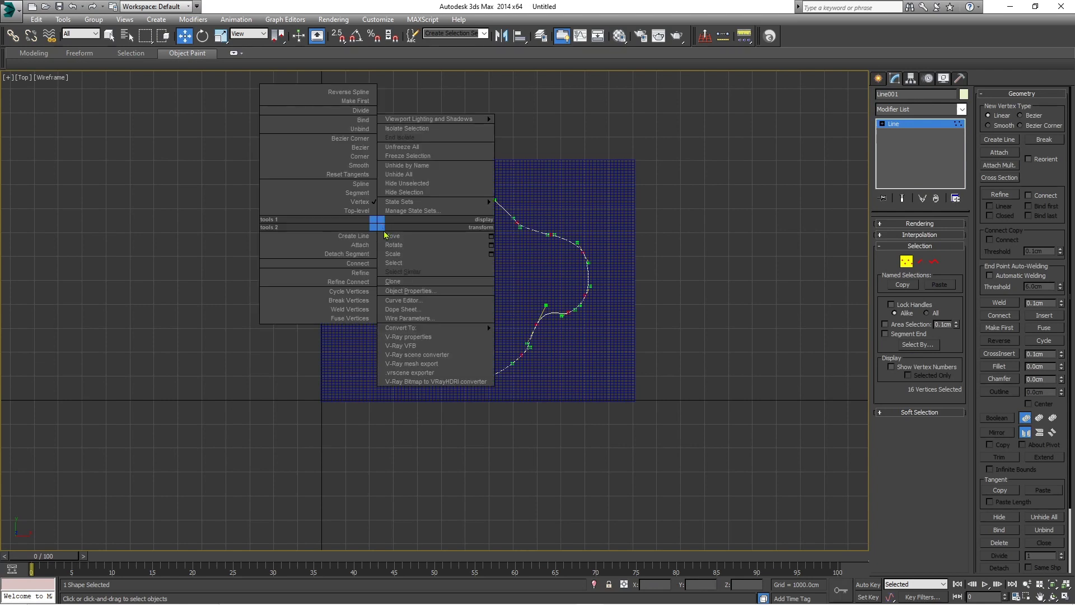
click(369, 166)
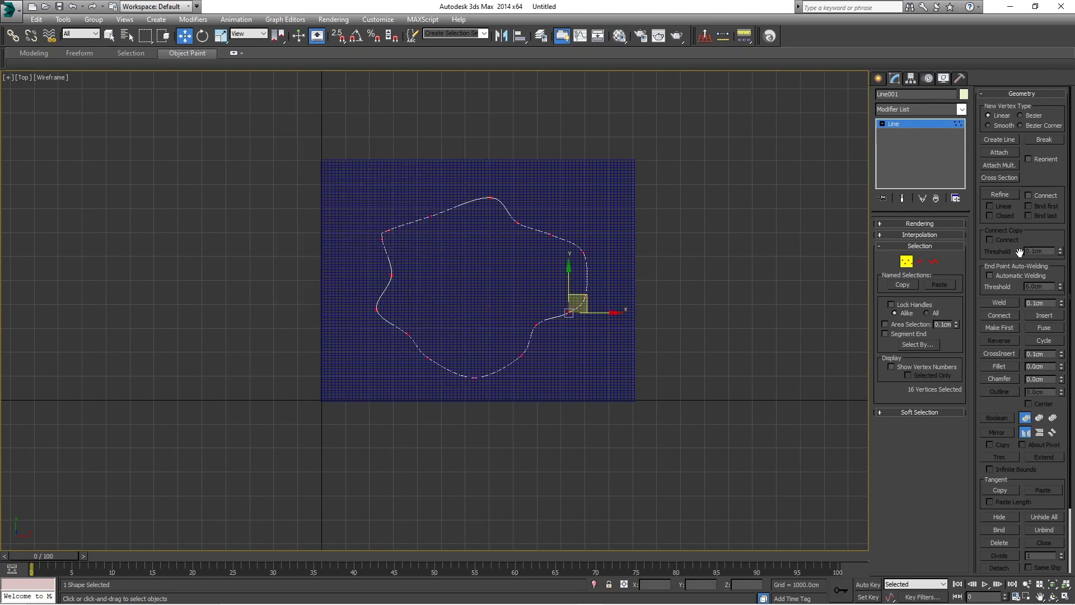
click(906, 262)
Maximize the Perspective view and move Line001 up about 2910 cm above the terrain
key(alt+w)
right_click(614, 354)
key(alt+w)
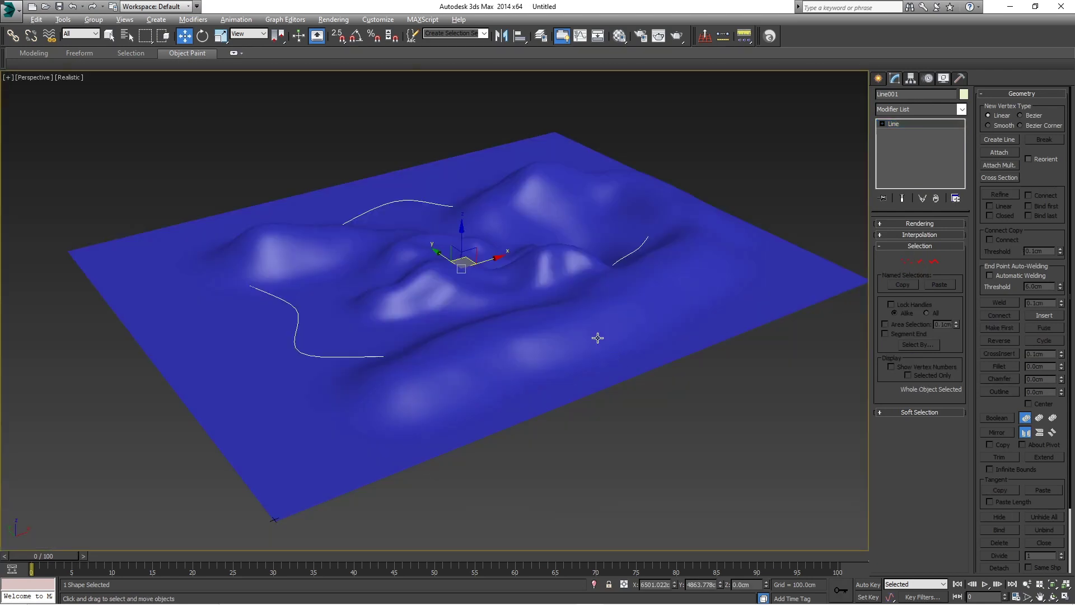
drag(460, 233, 462, 140)
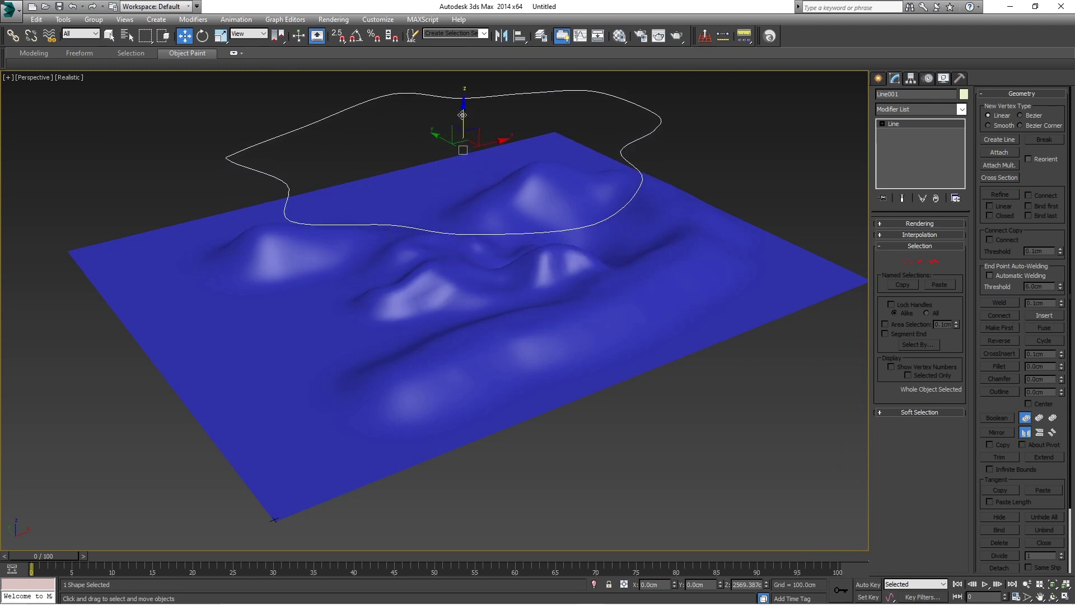
alt+middle_drag(464, 168, 470, 206)
drag(458, 141, 458, 124)
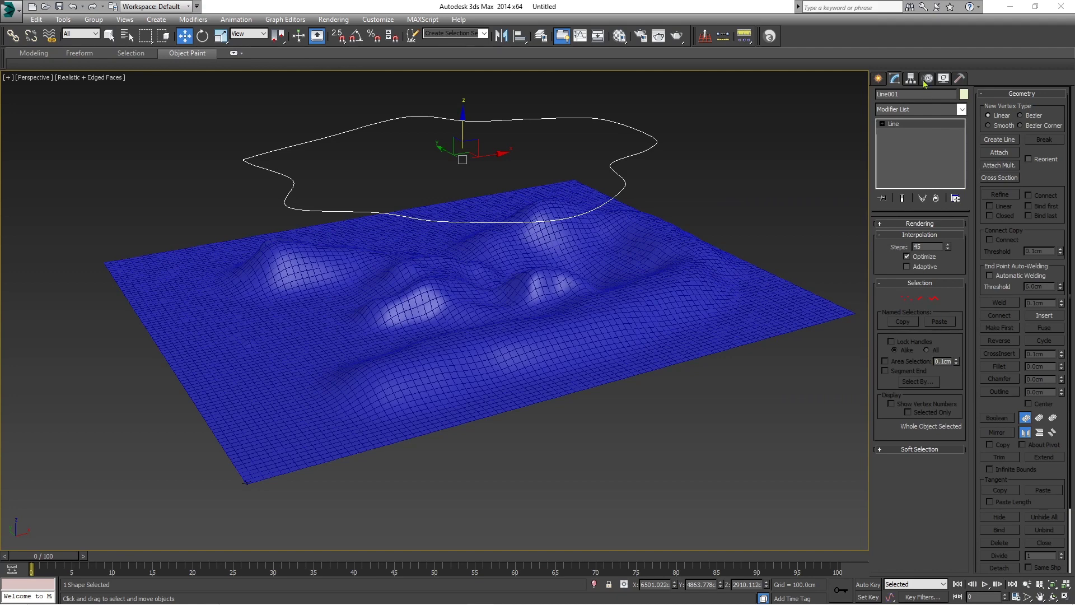
Pick Plane001 as Glue's base object and glue the line, creating gl_Line001
click(963, 79)
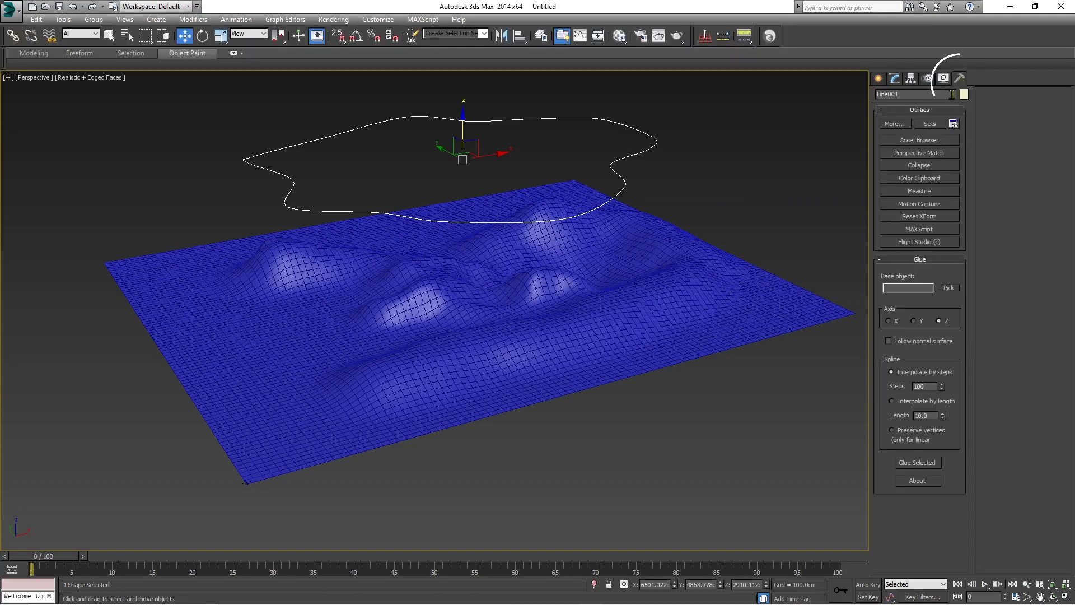
click(950, 293)
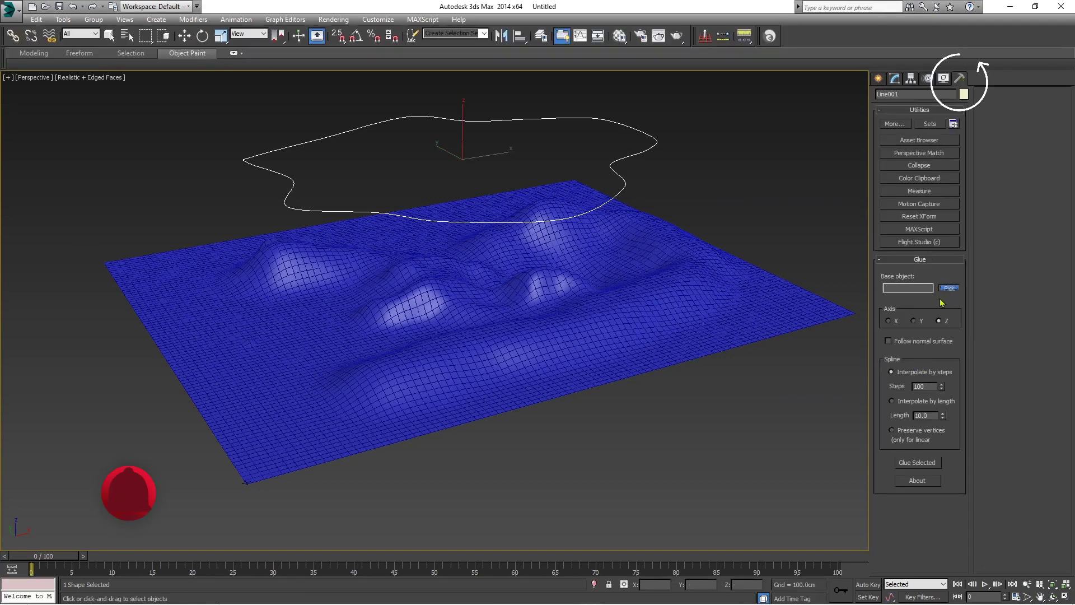
click(764, 309)
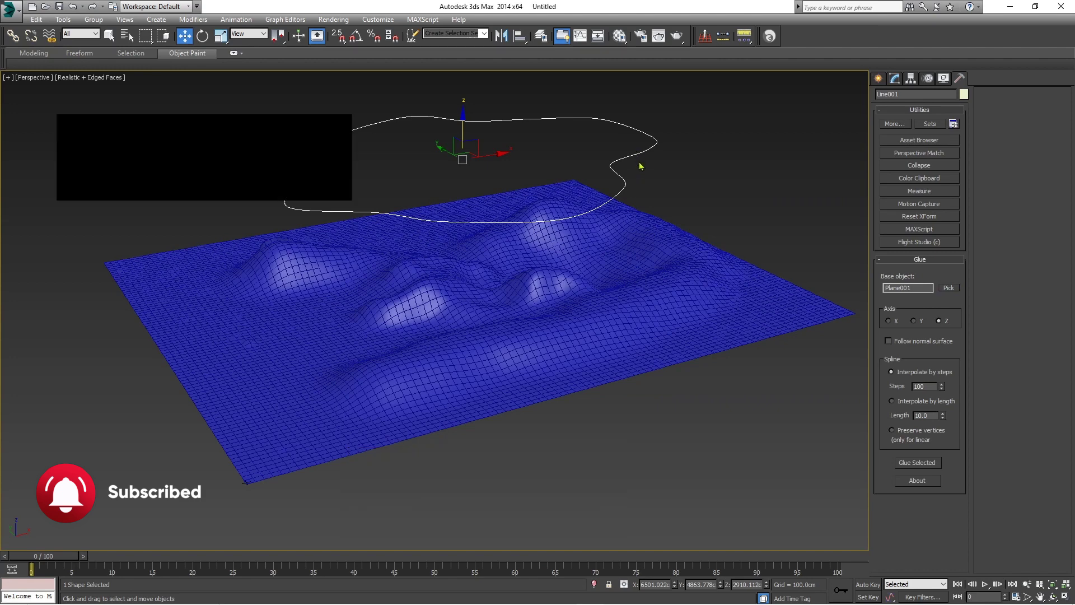
ctrl+click(729, 289)
click(917, 463)
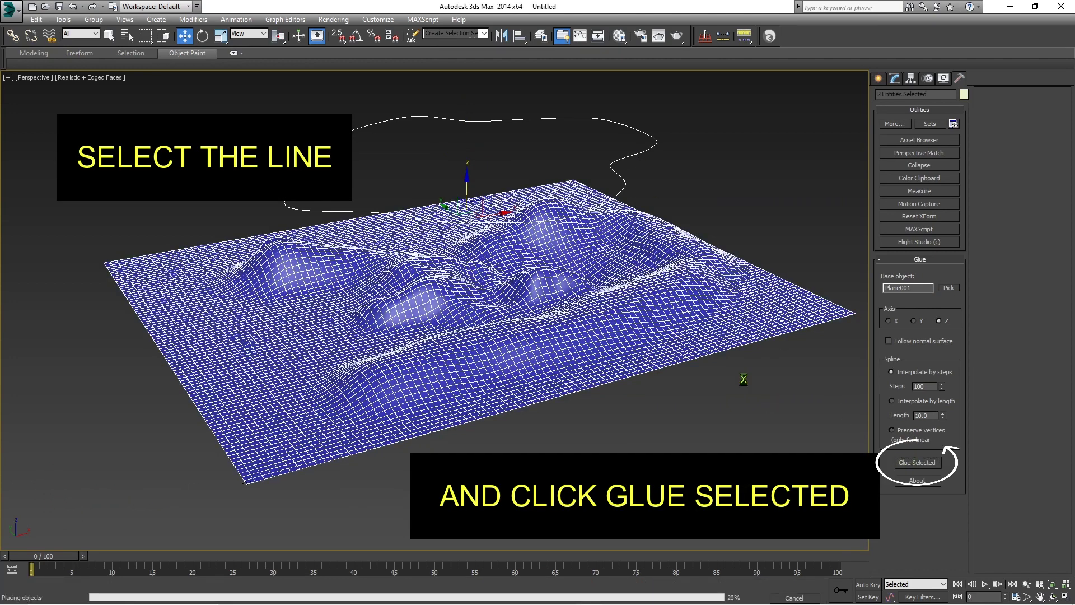
Deselect and orbit to a low angle to inspect gl_Line001 on the terrain
click(687, 175)
scroll(564, 331, up, 2)
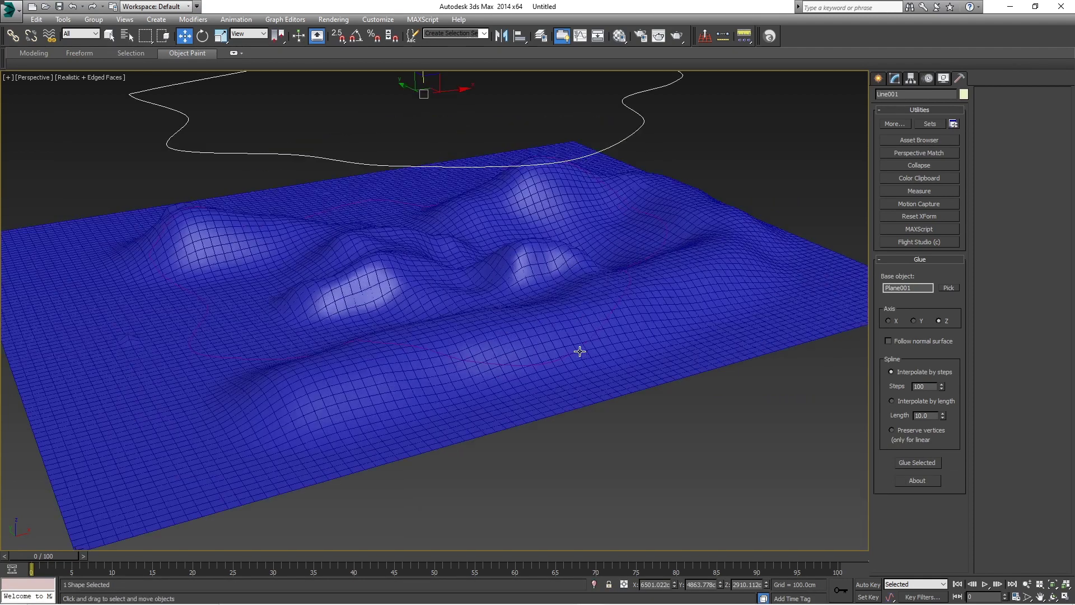
mouse_move(467, 339)
alt+middle_down()
mouse_move(502, 298)
mouse_move(618, 304)
mouse_move(446, 321)
mouse_move(467, 319)
alt+middle_up()
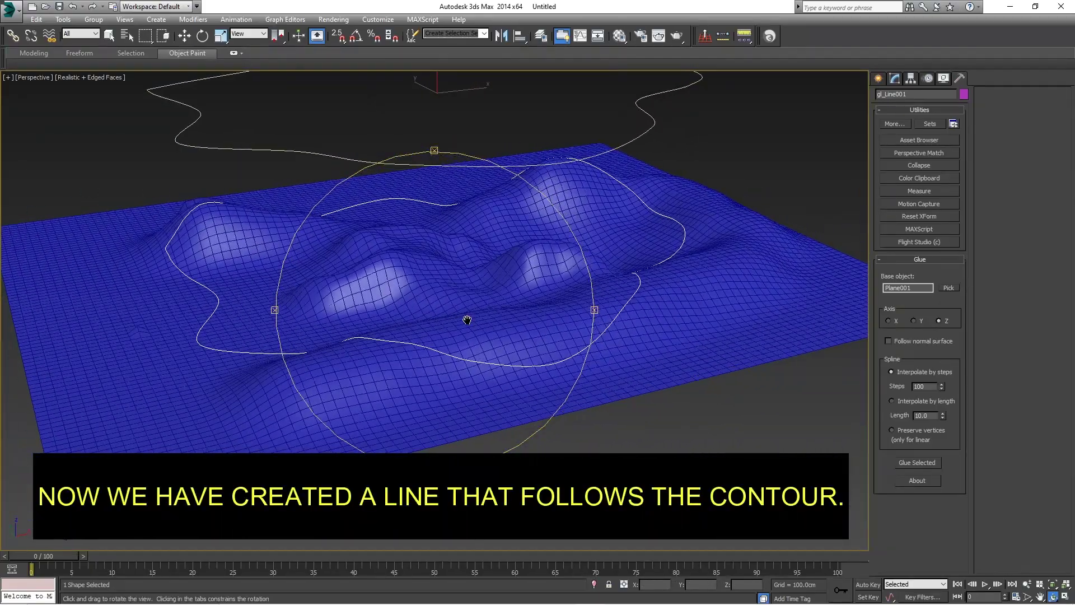
In Spline sub-object mode, select the glued contour spline and outline it into a double band
click(896, 79)
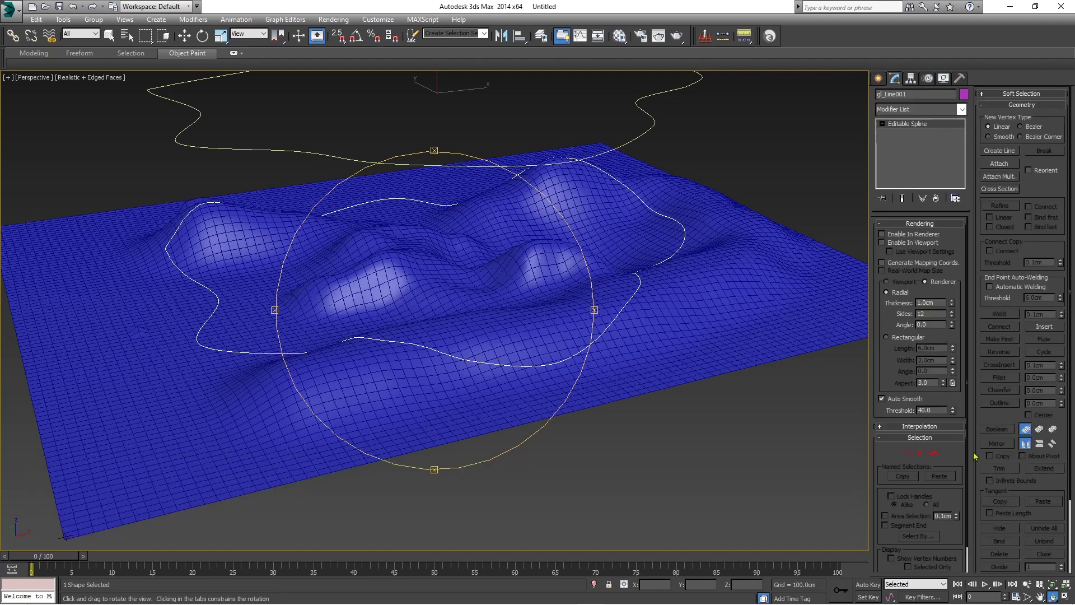
scroll(1031, 209, down, 3)
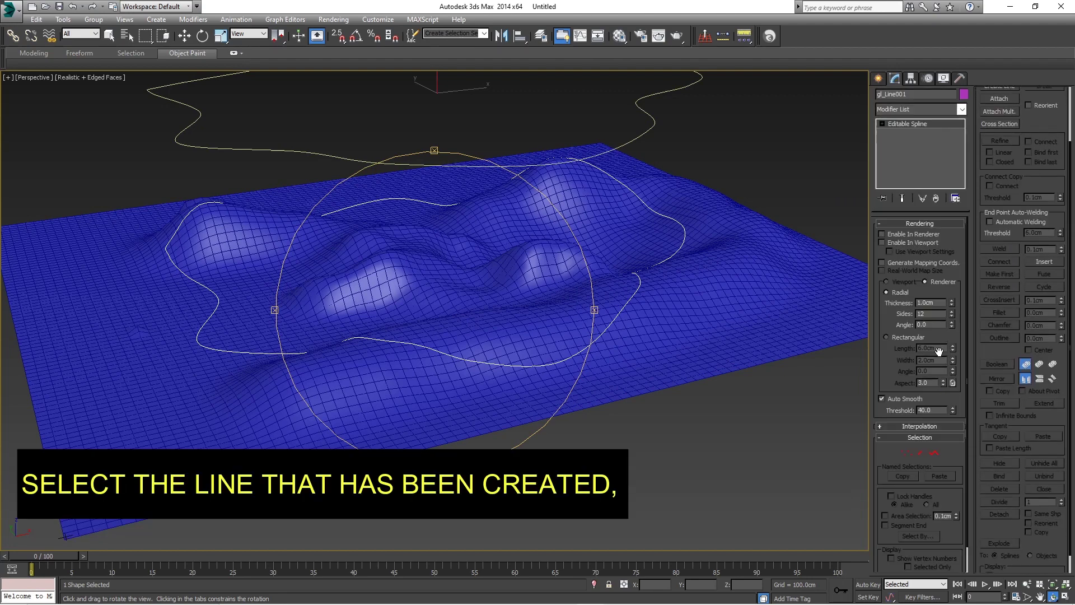
click(936, 452)
key(w)
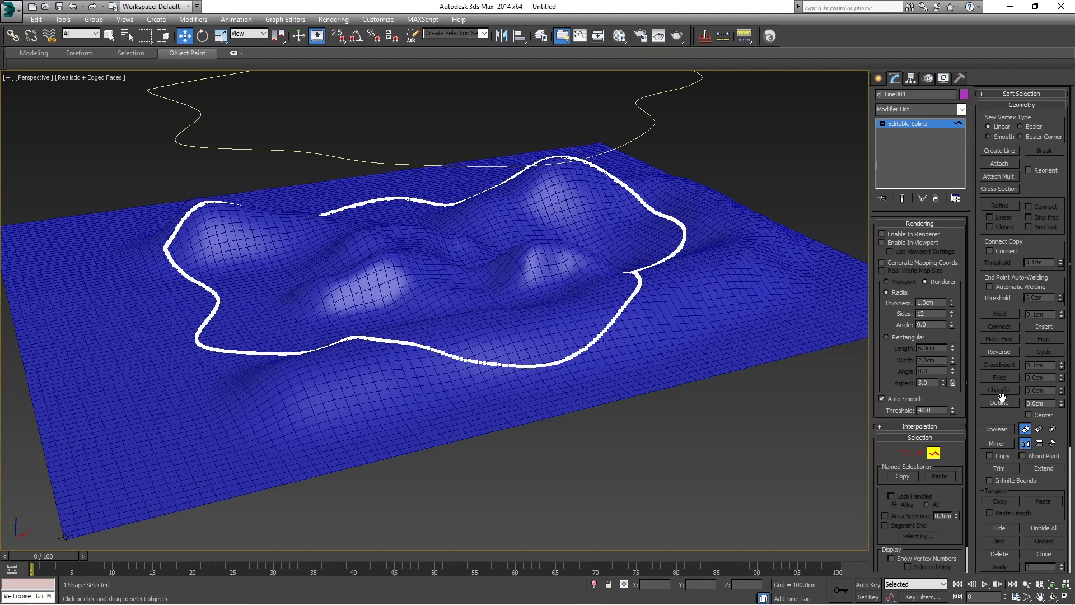
drag(1014, 243, 975, 68)
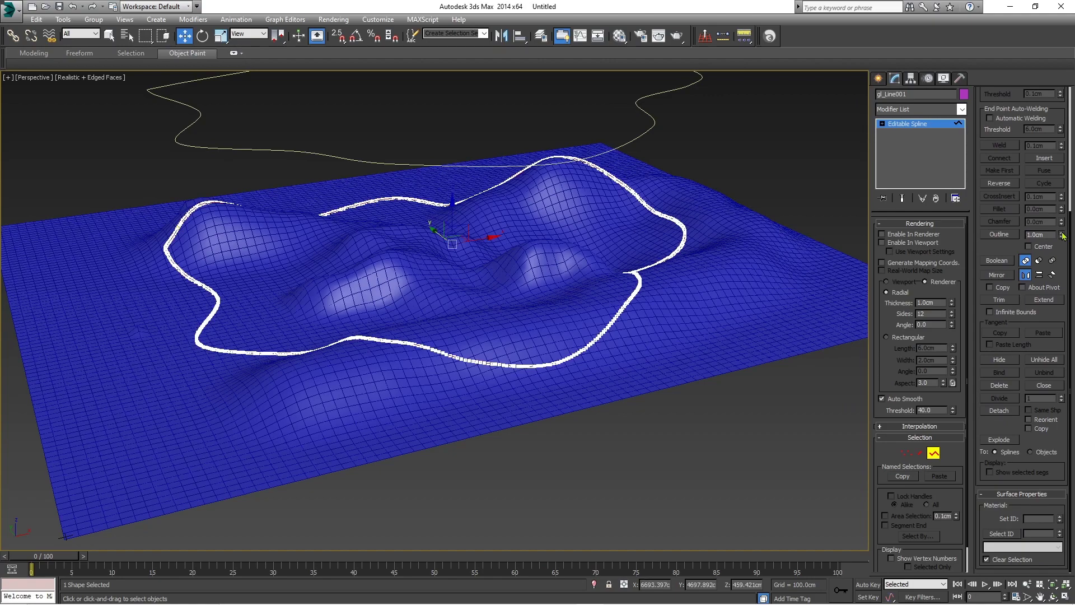
drag(1032, 143, 1033, 127)
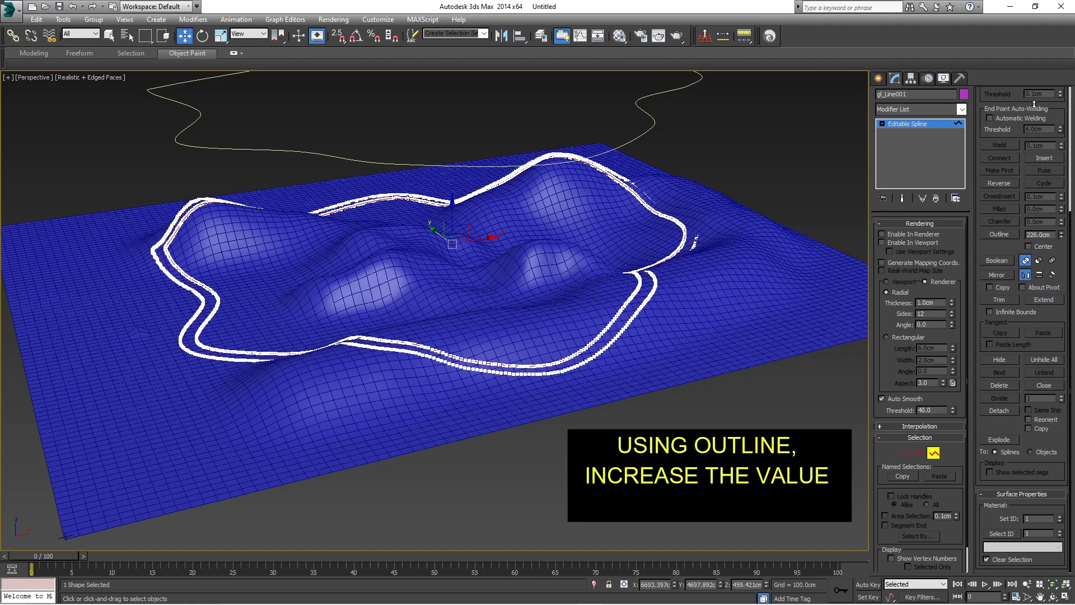
scroll(347, 280, up, 2)
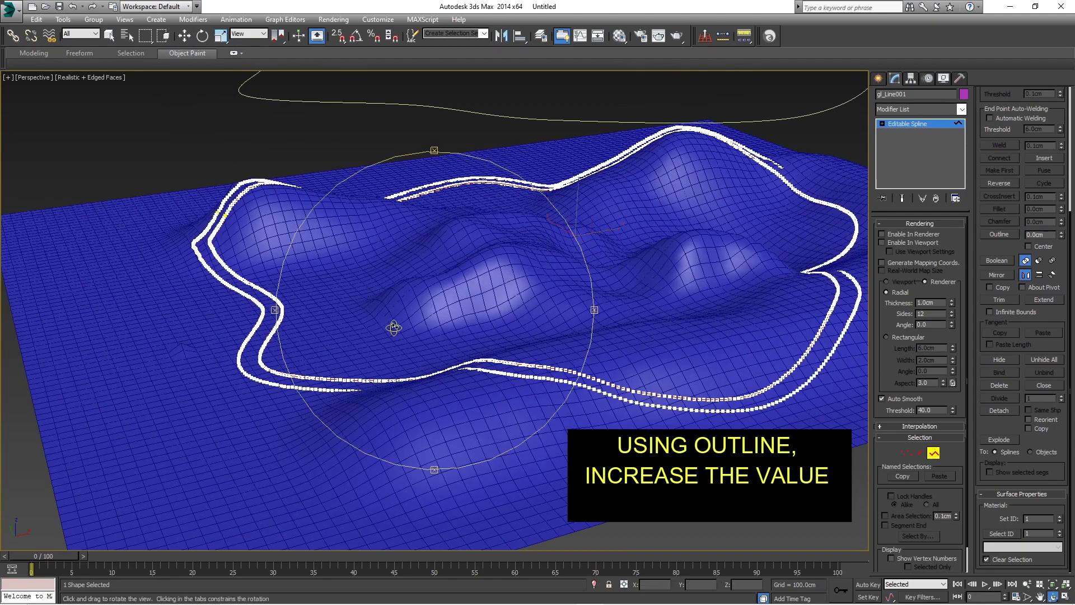
Orbit and pan around the outlined terrain band, then exit Spline sub-object mode
mouse_move(347, 280)
alt+middle_down()
mouse_move(408, 361)
mouse_move(338, 329)
mouse_move(407, 313)
mouse_move(458, 328)
mouse_move(616, 336)
mouse_move(555, 306)
mouse_move(339, 377)
mouse_move(410, 317)
mouse_move(493, 321)
alt+middle_up()
scroll(496, 314, up, 2)
scroll(501, 312, up, 2)
scroll(502, 313, up, 2)
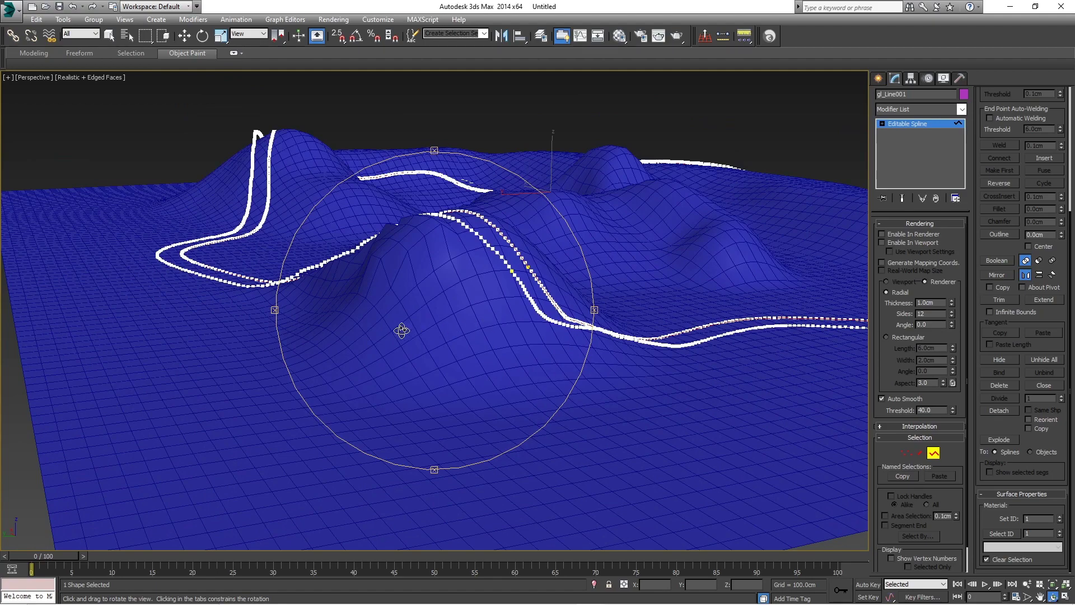
mouse_move(401, 331)
alt+middle_down()
mouse_move(427, 336)
mouse_move(313, 351)
alt+middle_up()
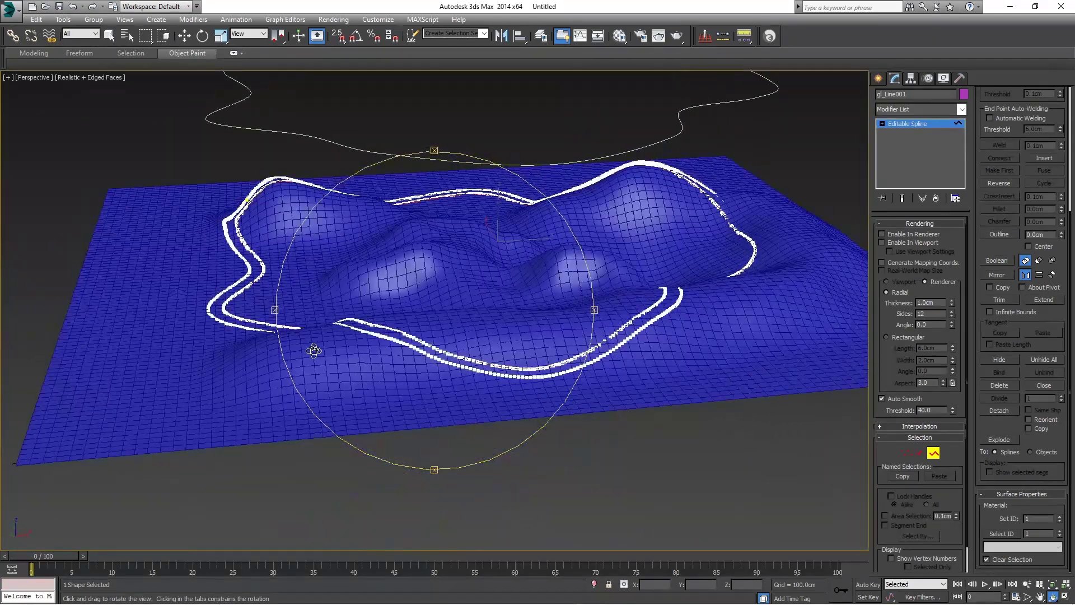
click(935, 454)
alt+middle_drag(623, 336, 799, 220)
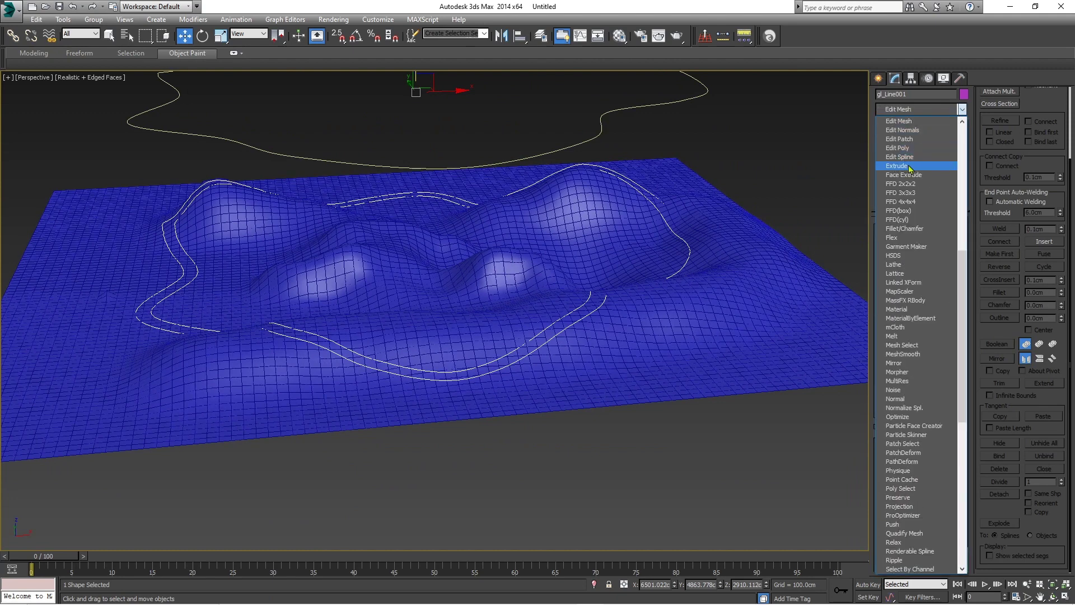
Apply a 25.0cm Extrude to the outlined gl_Line001, then orbit and pan around the magenta ribbon
click(909, 167)
scroll(530, 336, up, 5)
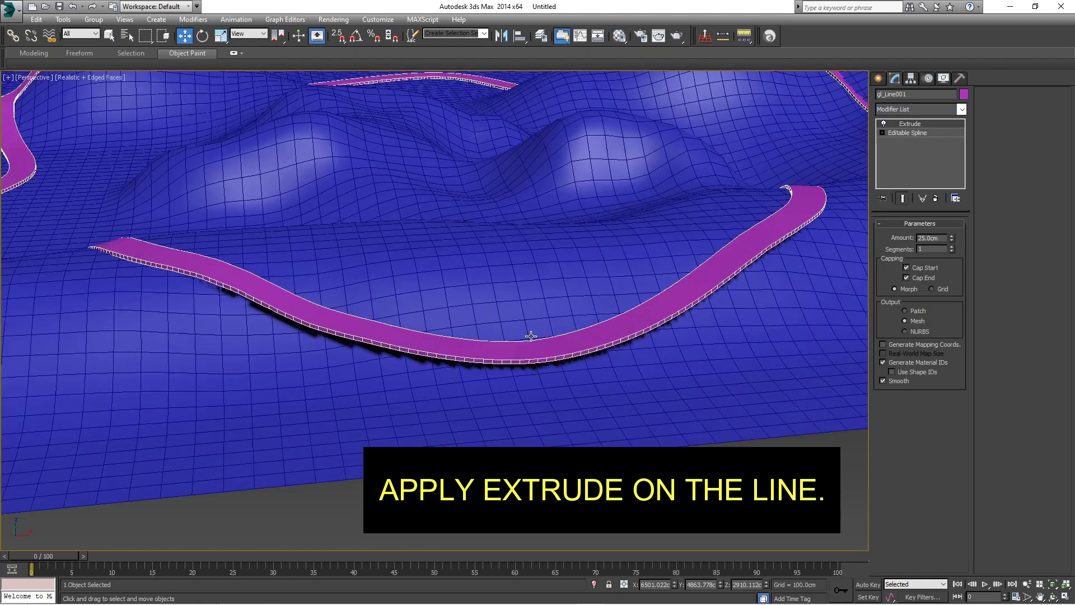
scroll(531, 336, down, 3)
scroll(516, 360, down, 4)
mouse_move(473, 355)
alt+middle_down()
mouse_move(604, 358)
mouse_move(500, 356)
alt+middle_up()
scroll(605, 358, up, 3)
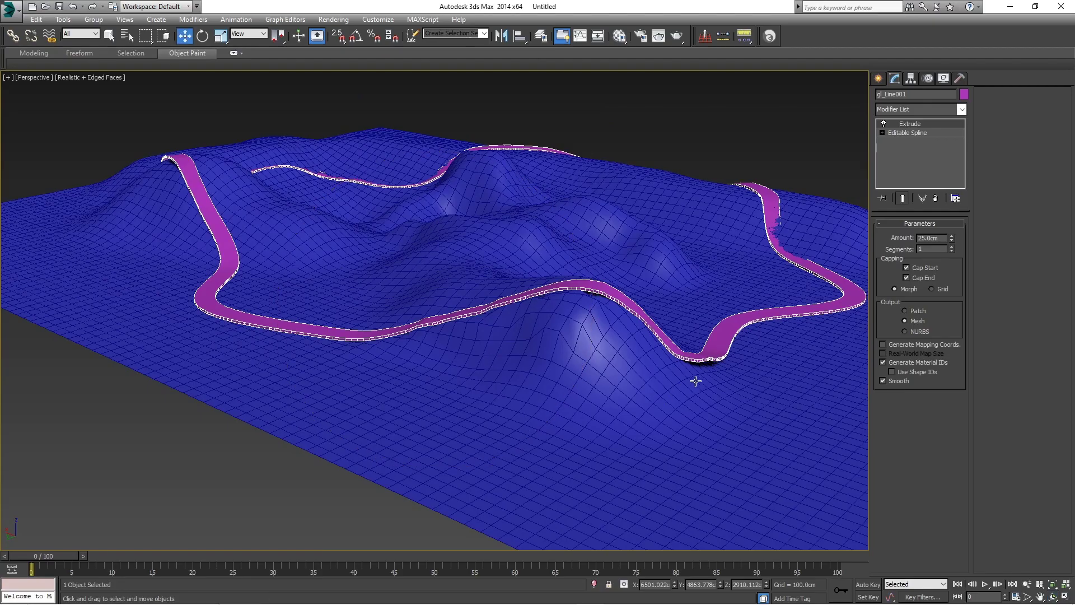
middle_drag(700, 370, 464, 386)
mouse_move(400, 336)
alt+middle_down()
mouse_move(468, 345)
mouse_move(493, 336)
mouse_move(381, 319)
mouse_move(428, 300)
mouse_move(437, 343)
mouse_move(624, 329)
mouse_move(506, 322)
mouse_move(512, 355)
mouse_move(511, 330)
mouse_move(497, 324)
alt+middle_up()
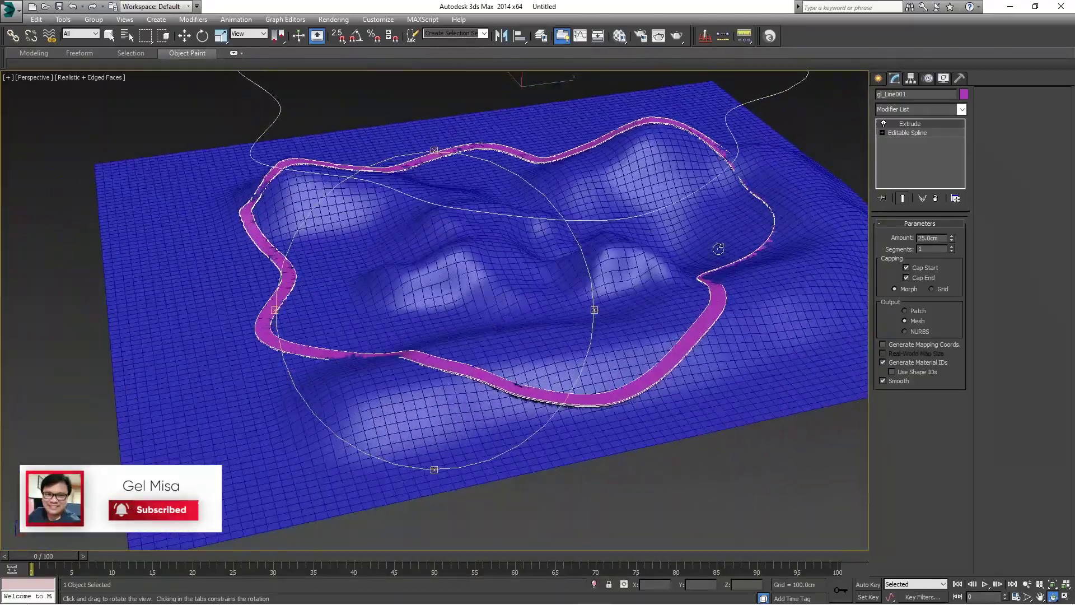
mouse_move(719, 248)
alt+middle_down()
mouse_move(576, 257)
mouse_move(566, 278)
mouse_move(585, 293)
alt+middle_up()
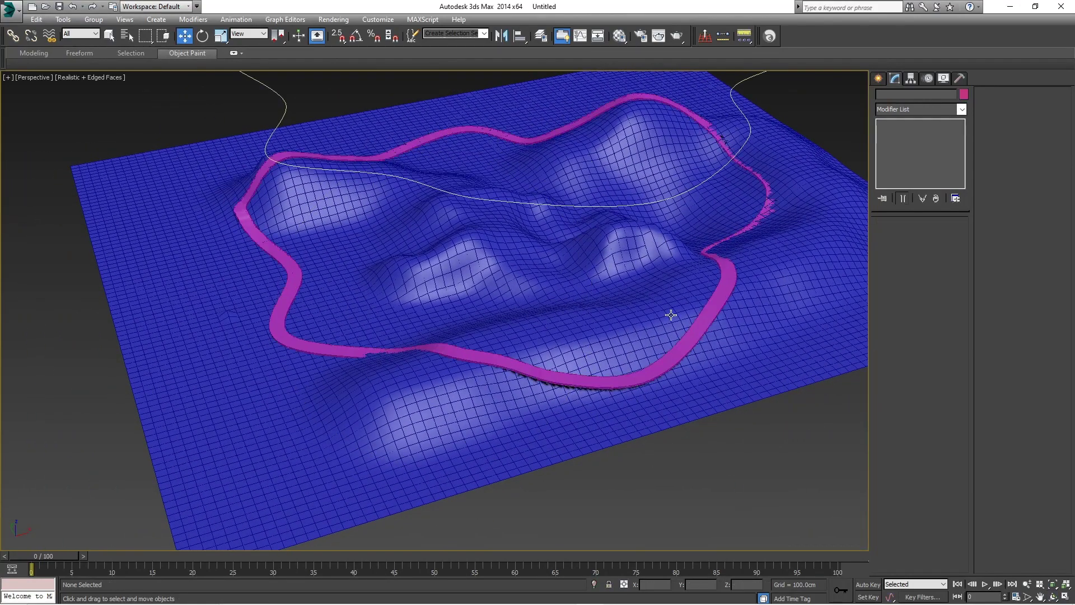
scroll(671, 314, down, 2)
middle_drag(671, 315, 560, 360)
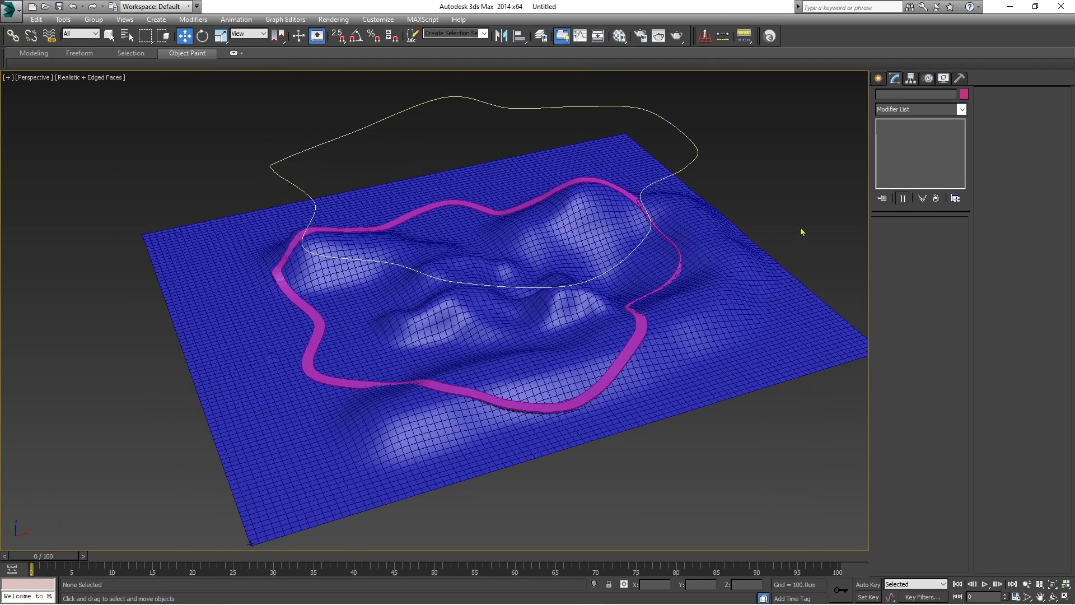